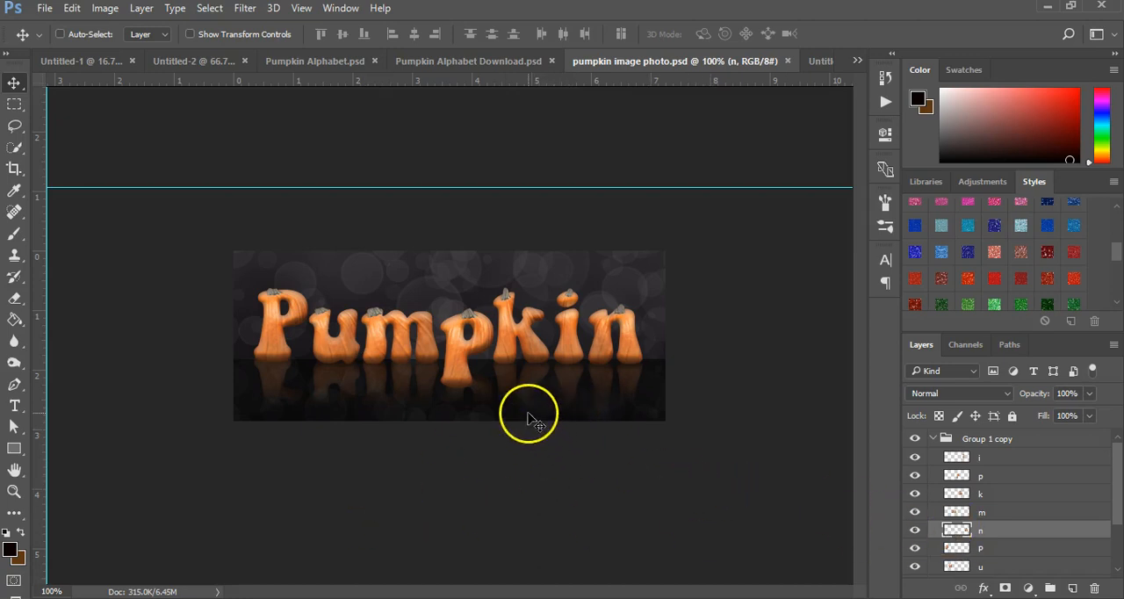
Step: Open the Pumpkin Alphabet Download.psd document and look over its rows of pumpkin-style letters
click(479, 62)
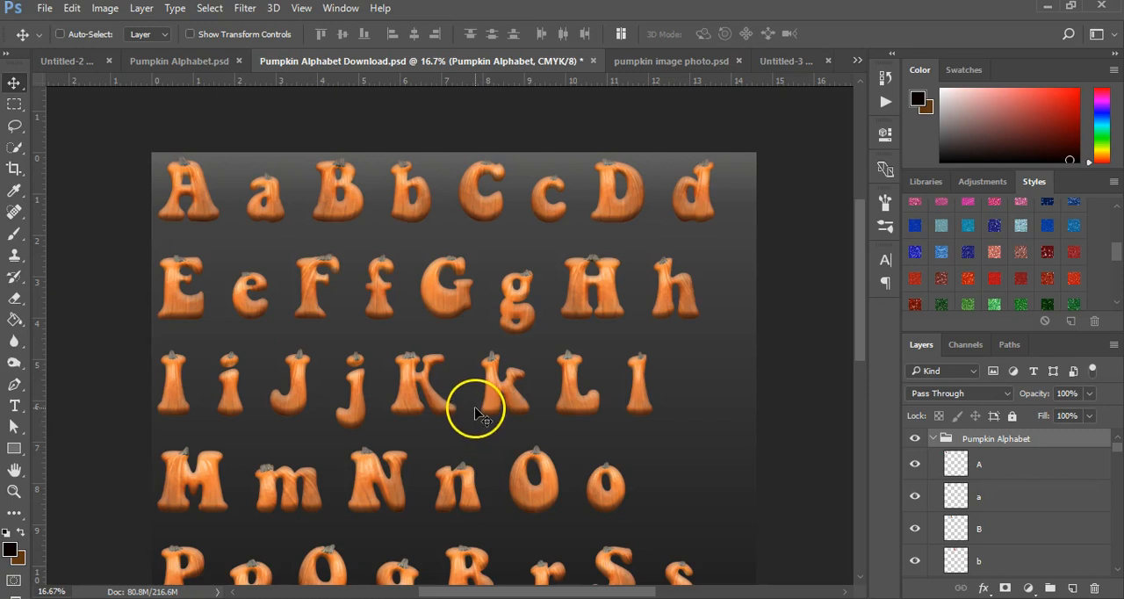
key(z)
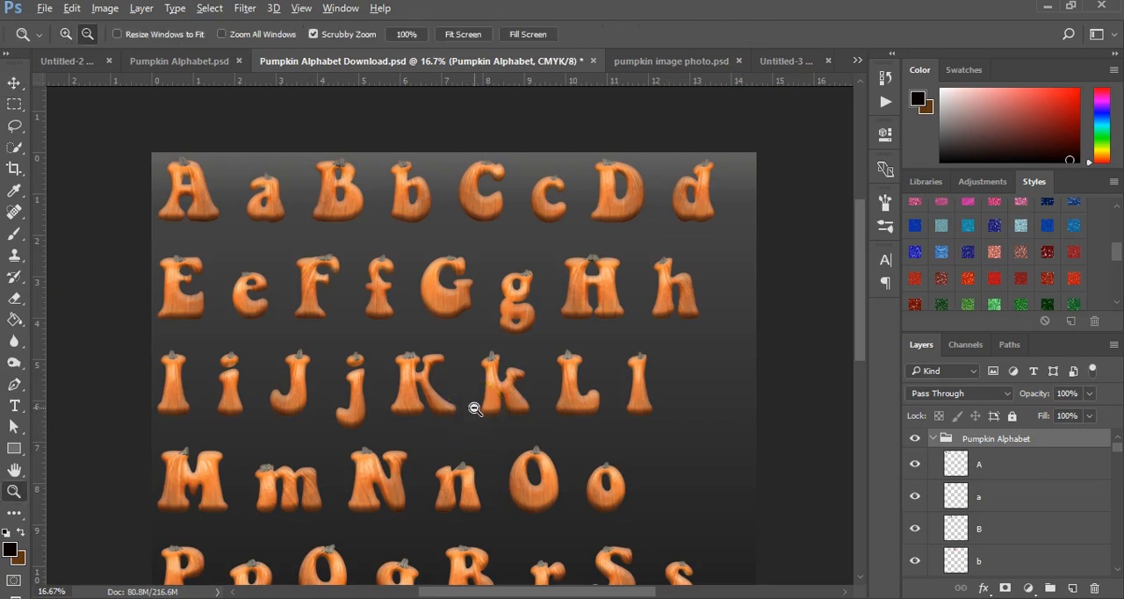
alt+click(478, 416)
alt+click(477, 413)
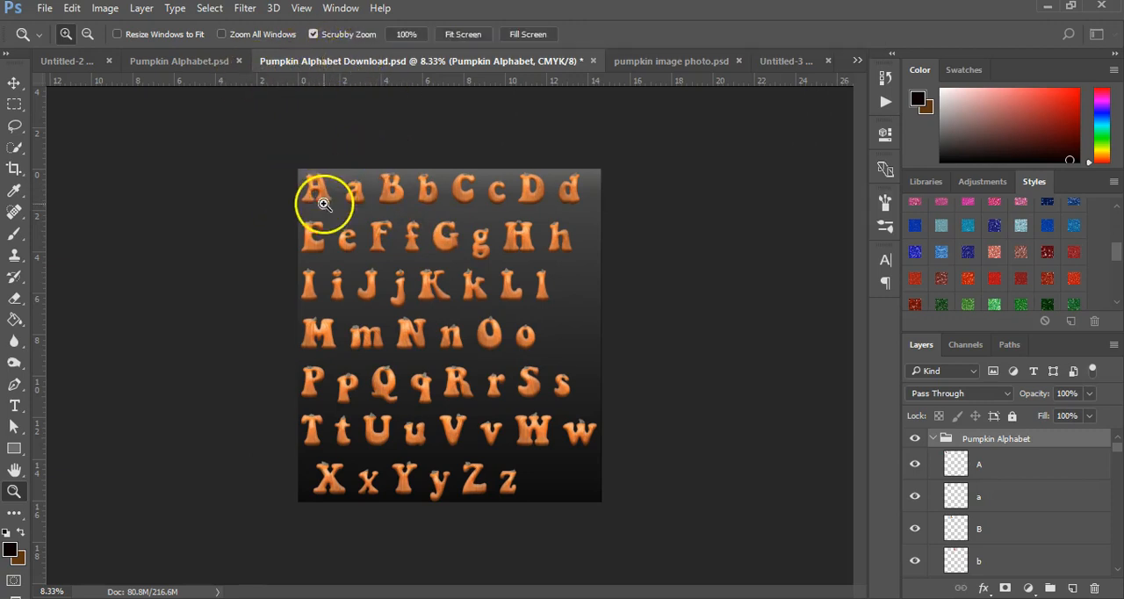
click(457, 492)
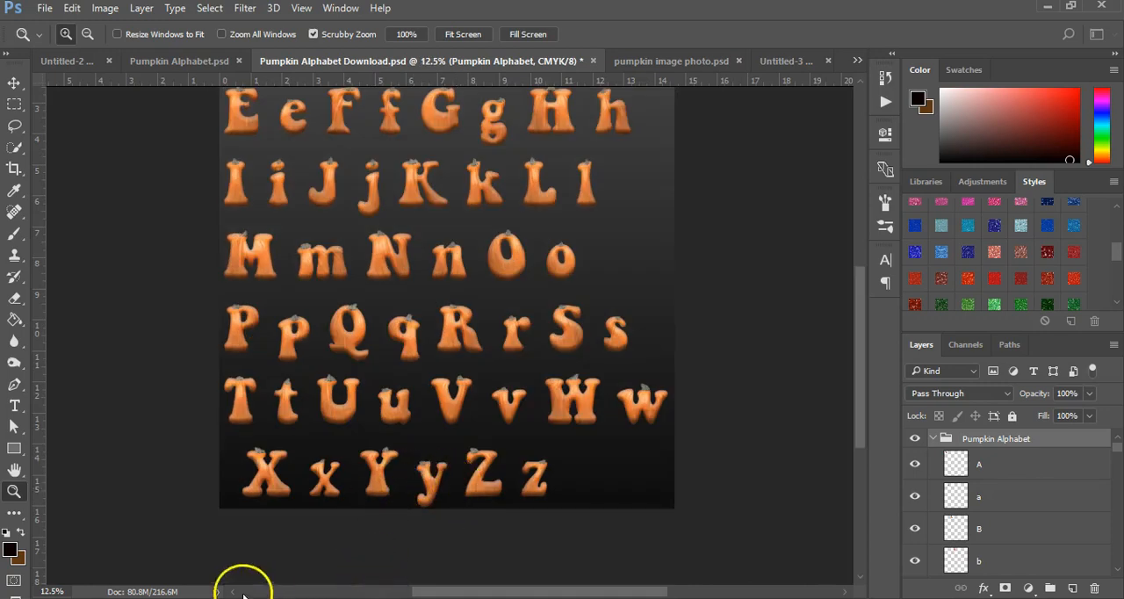
Step: Switch to the Firefox browser and review the previews and description of the pumpkin text effect on the DollarGraphx product page
mouse_move(196, 597)
click(272, 538)
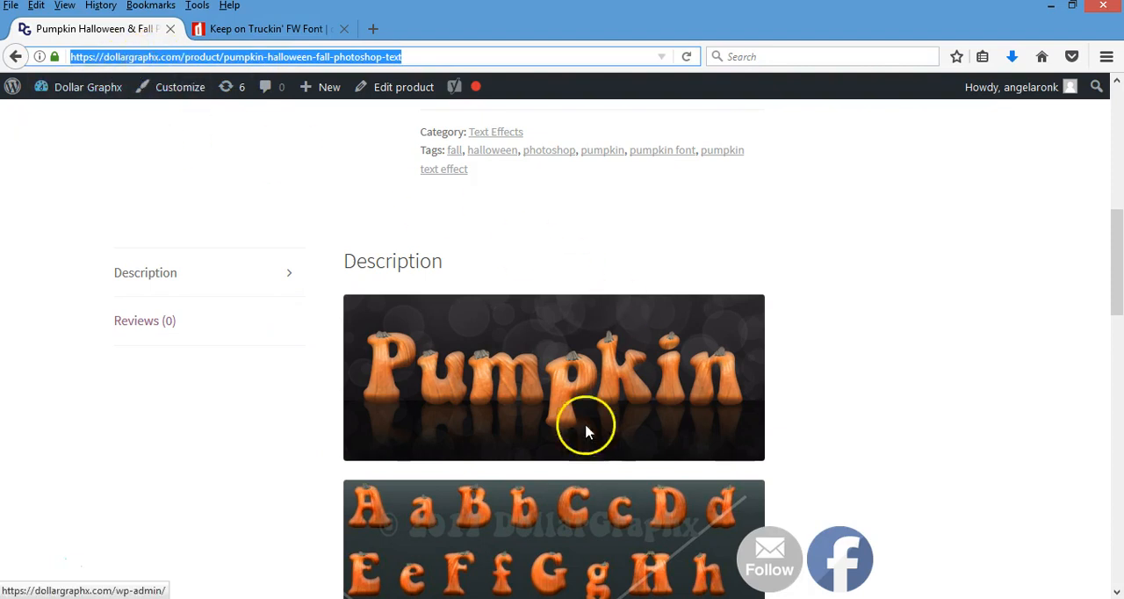
scroll(605, 456, down, 6)
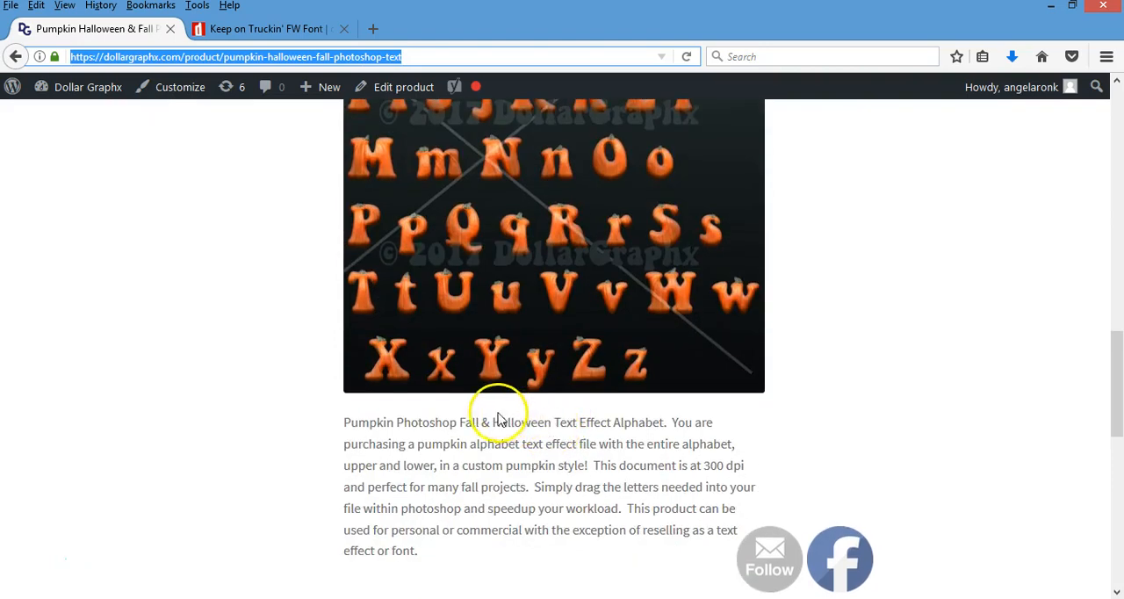
scroll(610, 495, down, 5)
scroll(615, 484, up, 4)
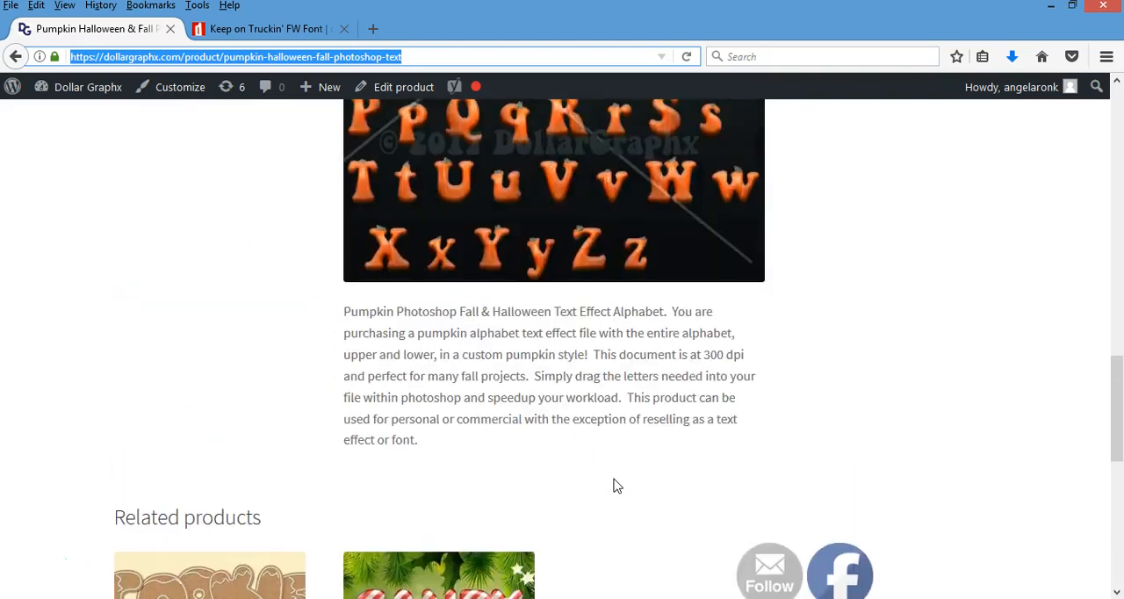
scroll(614, 484, down, 3)
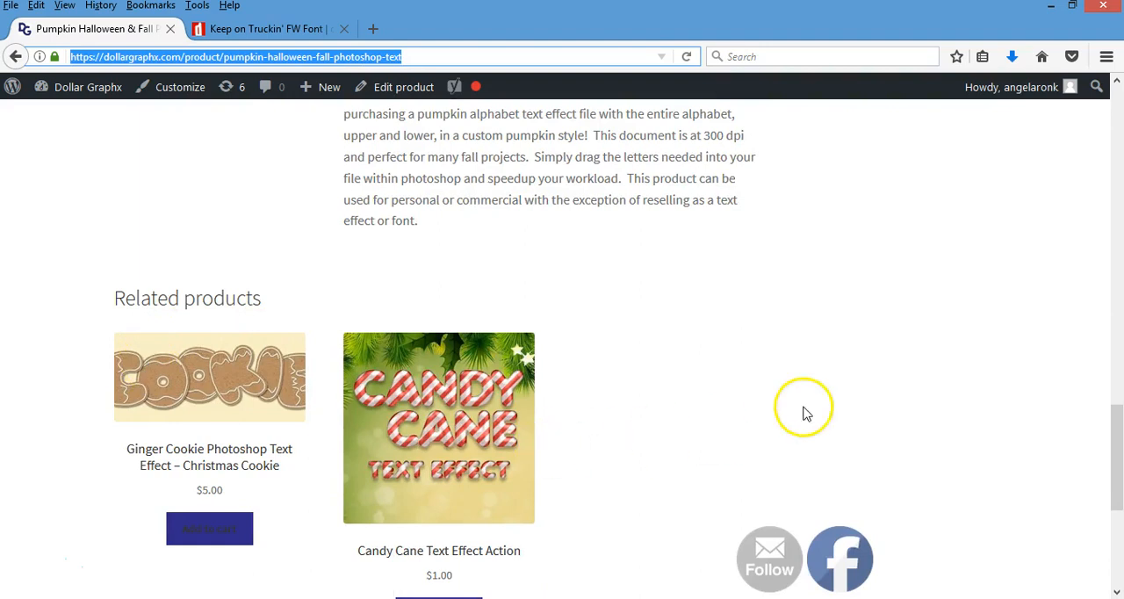
scroll(828, 388, up, 5)
scroll(828, 394, up, 3)
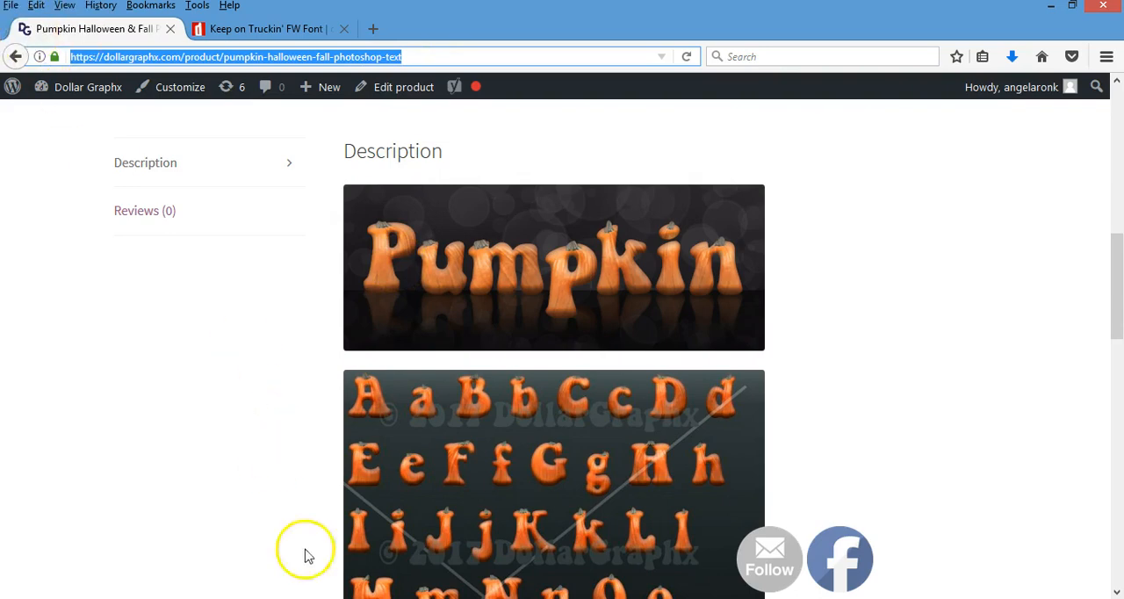
Step: Switch back to Photoshop and view the pumpkin alphabet from the first row of letters down
key(alt+Tab)
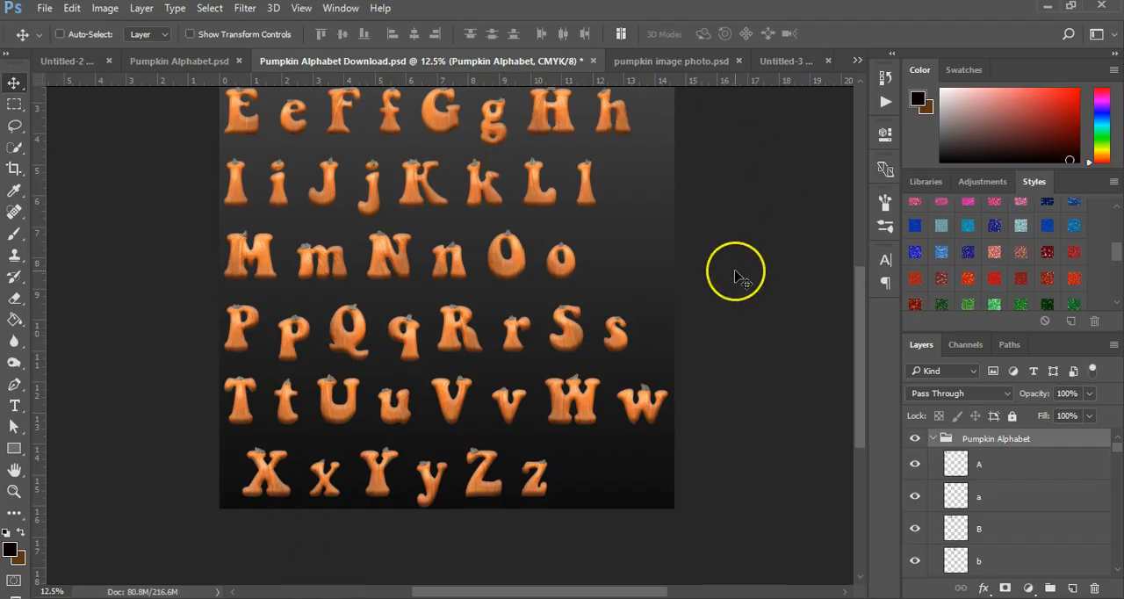
scroll(741, 278, up, 6)
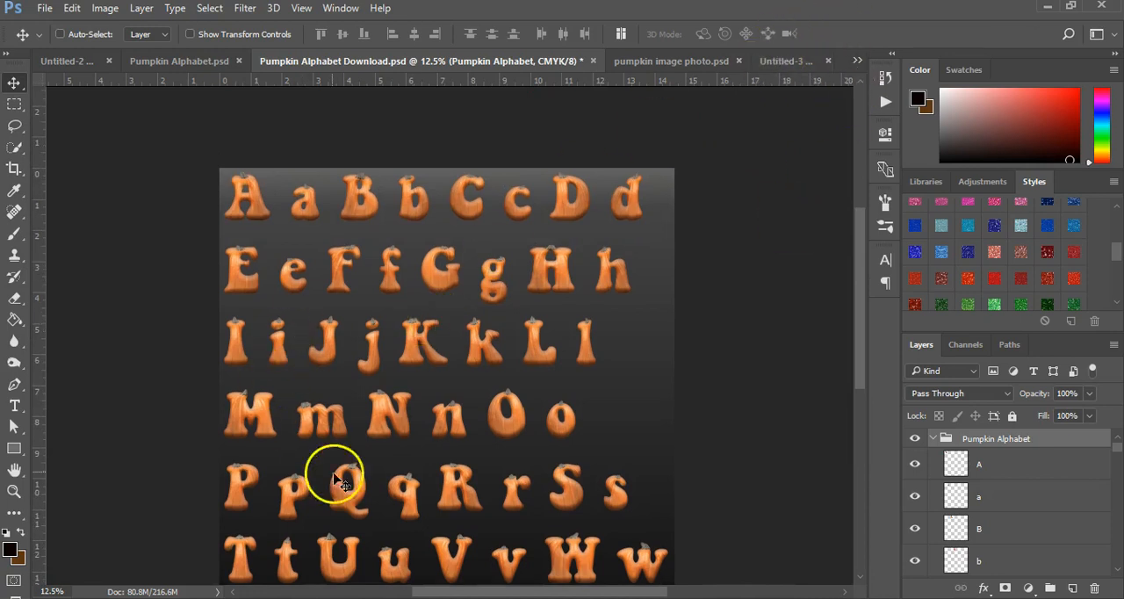
scroll(324, 461, down, 1)
Step: Switch to the browser and examine the Keep on Truckin' FW font page on dafont, including its license, download option and character set
click(222, 543)
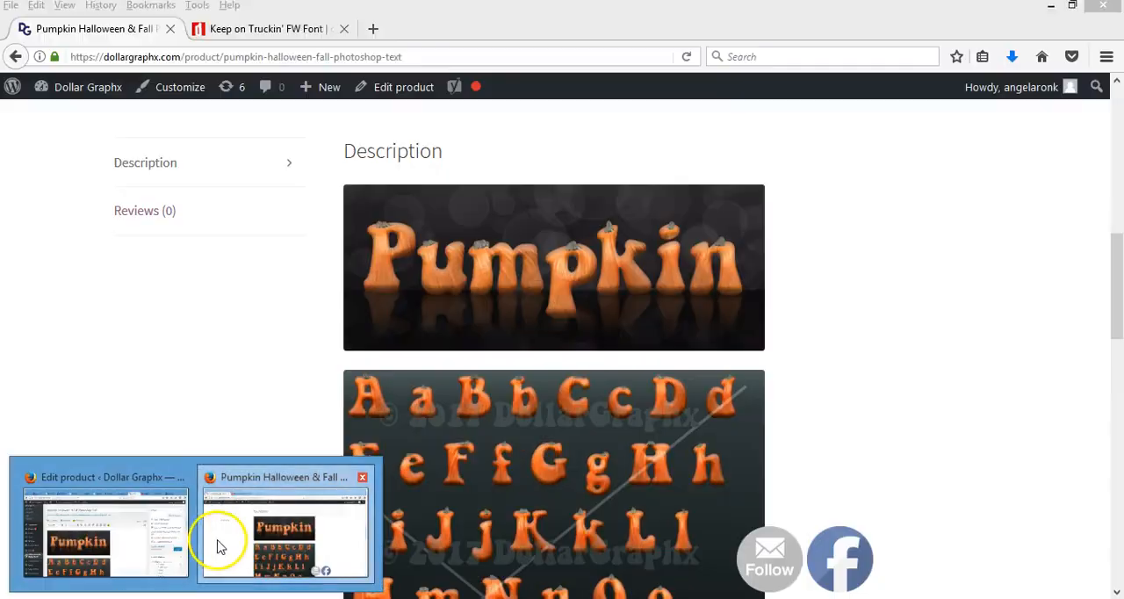
click(248, 28)
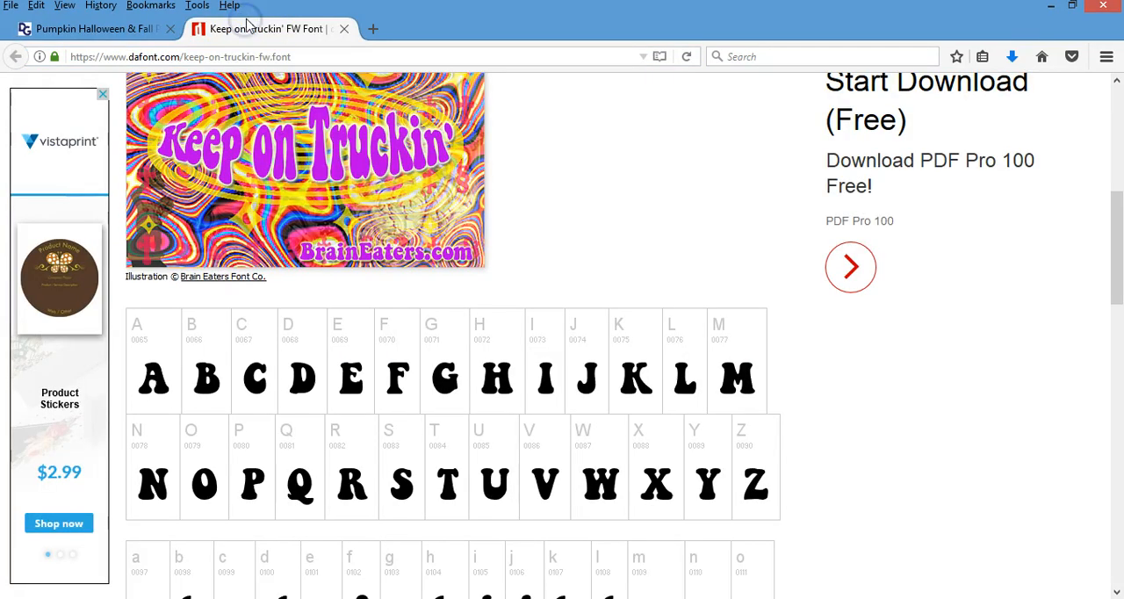
scroll(378, 427, up, 5)
scroll(378, 428, down, 2)
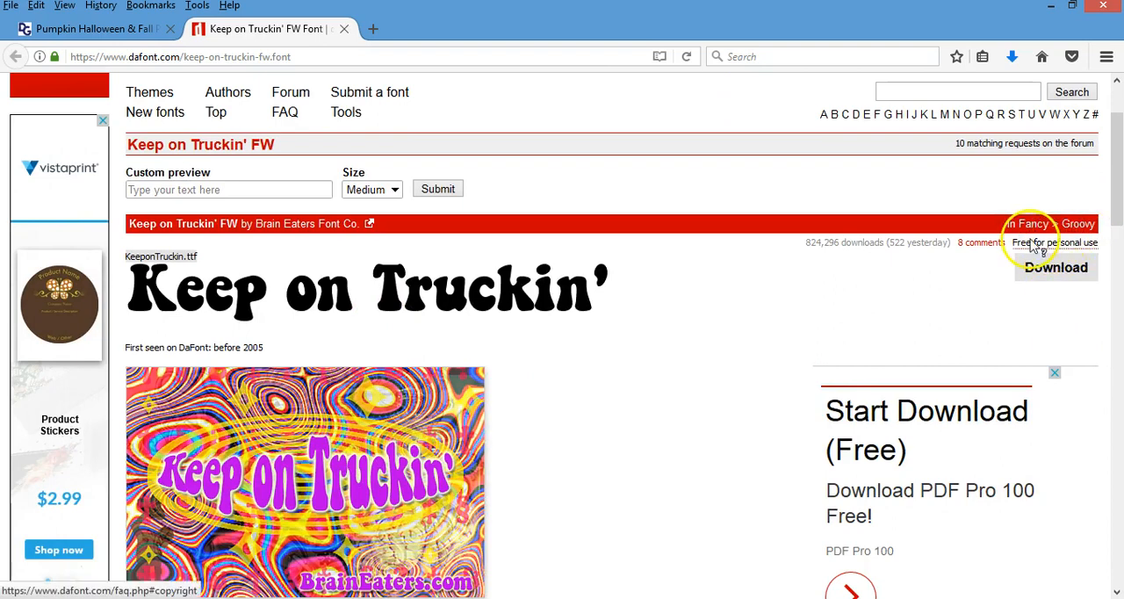
scroll(611, 551, down, 5)
scroll(615, 549, down, 4)
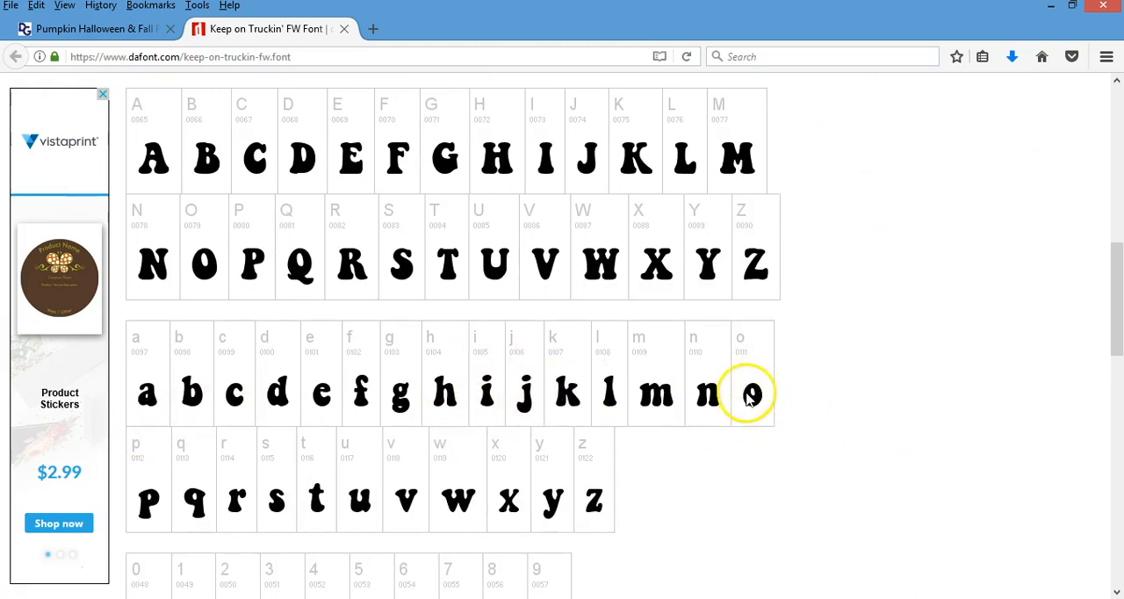
key(Home)
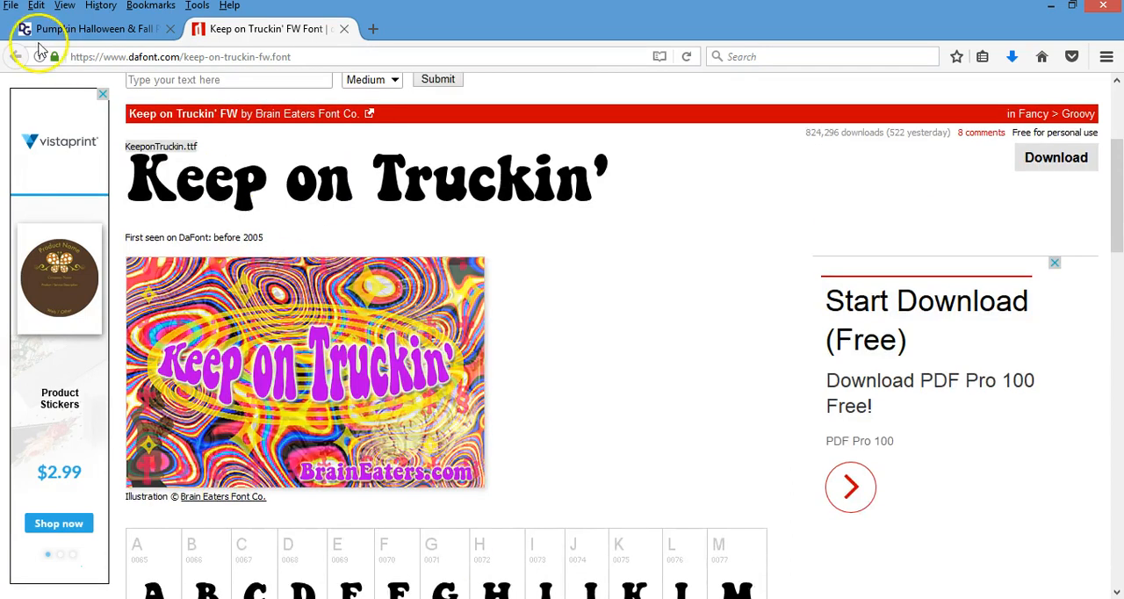
Step: Return to Photoshop and add the text BOO in Keep on Truckin at 140 pt to the Untitled-3 document
click(36, 28)
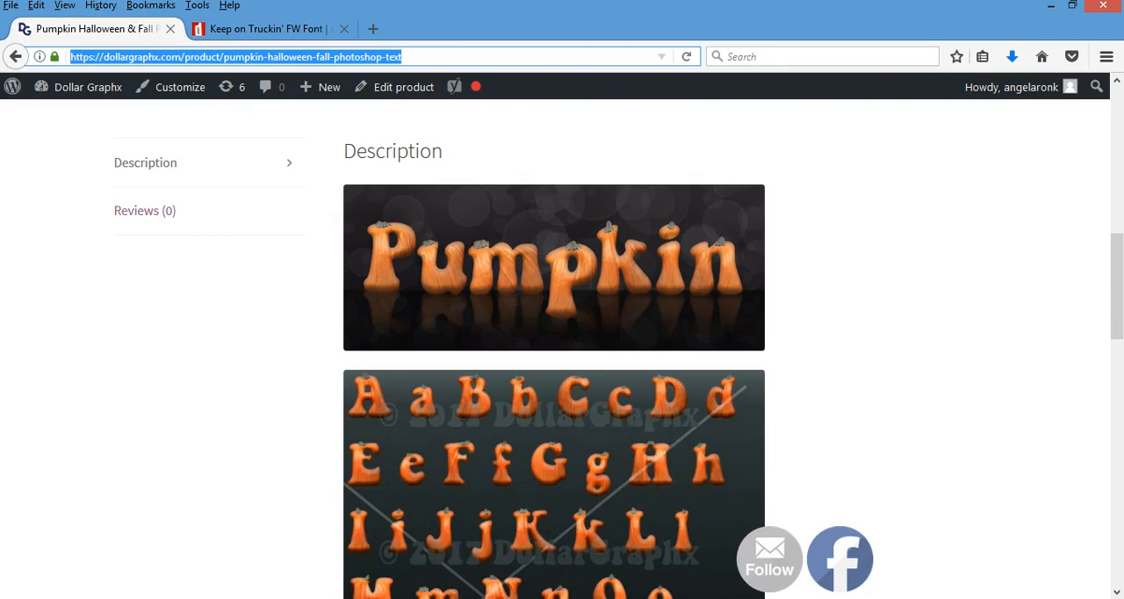
key(alt+Tab)
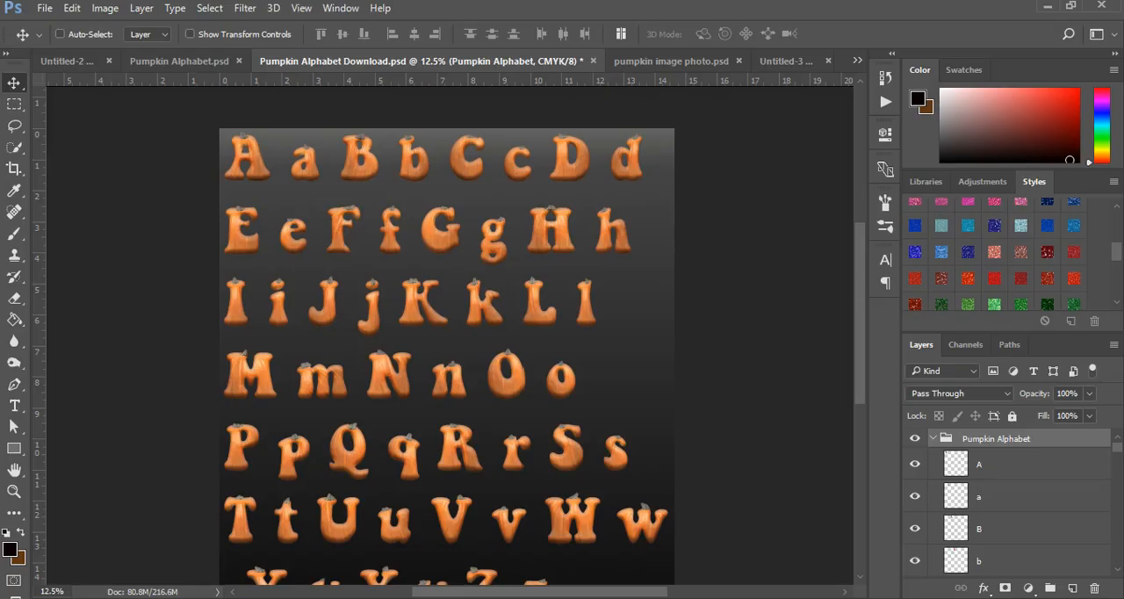
click(775, 62)
click(14, 406)
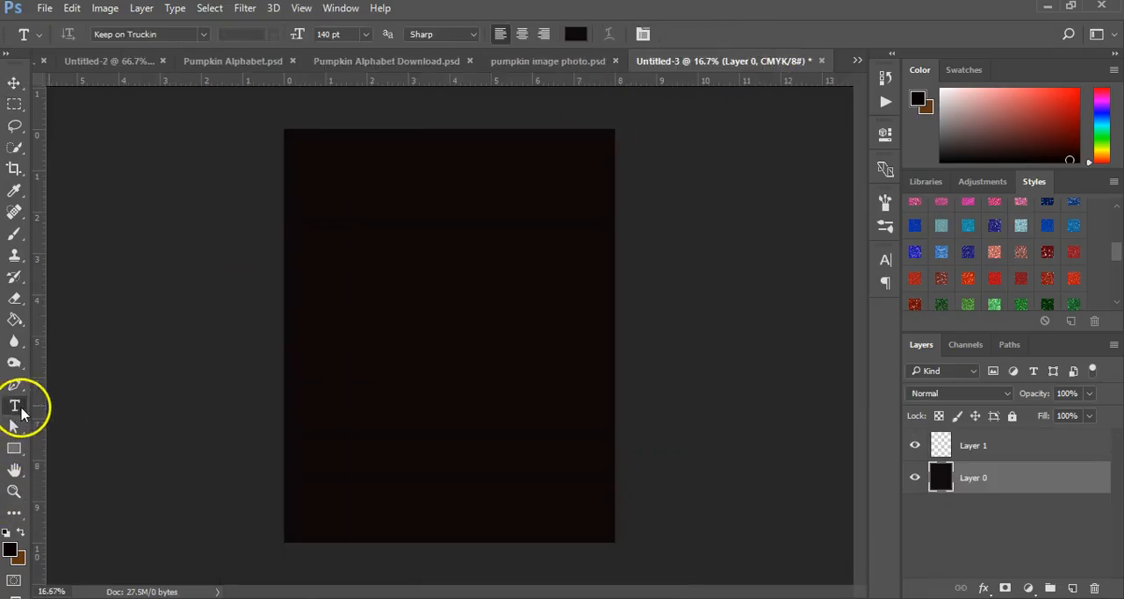
click(331, 315)
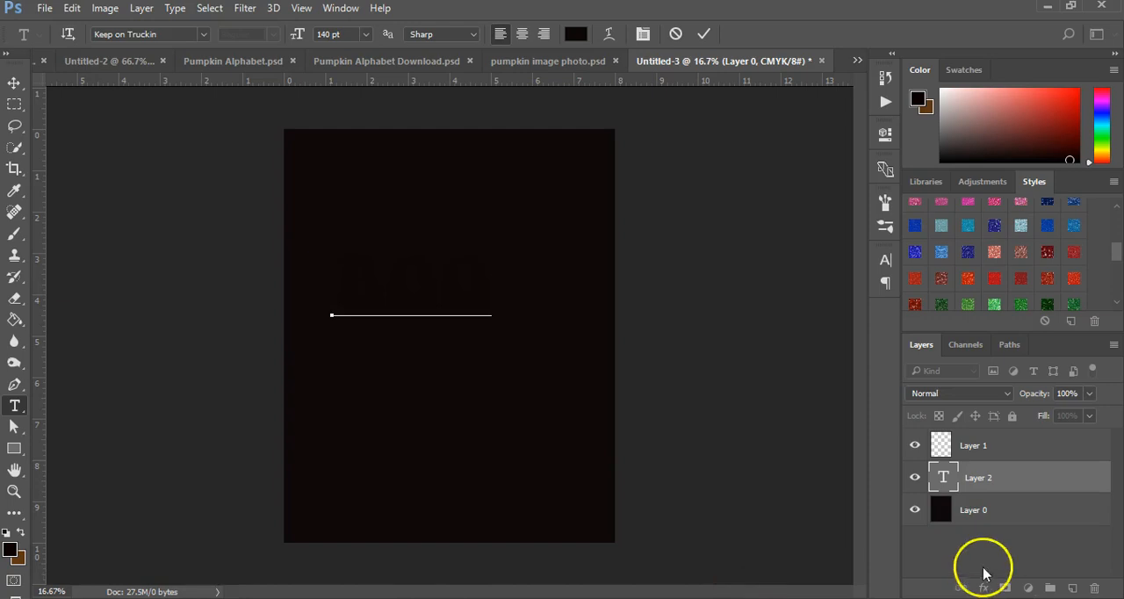
Step: Set the BOO text's color to white and move the word to the middle of the page
click(576, 33)
drag(675, 188, 358, 44)
click(838, 115)
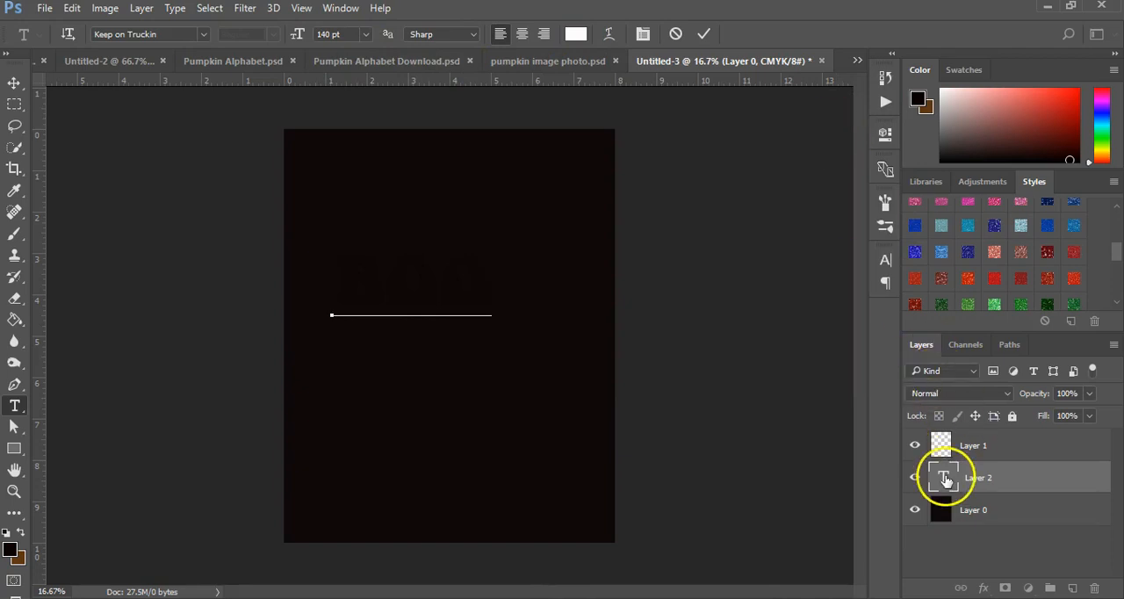
double_click(943, 475)
click(575, 33)
drag(492, 158, 389, 100)
click(847, 115)
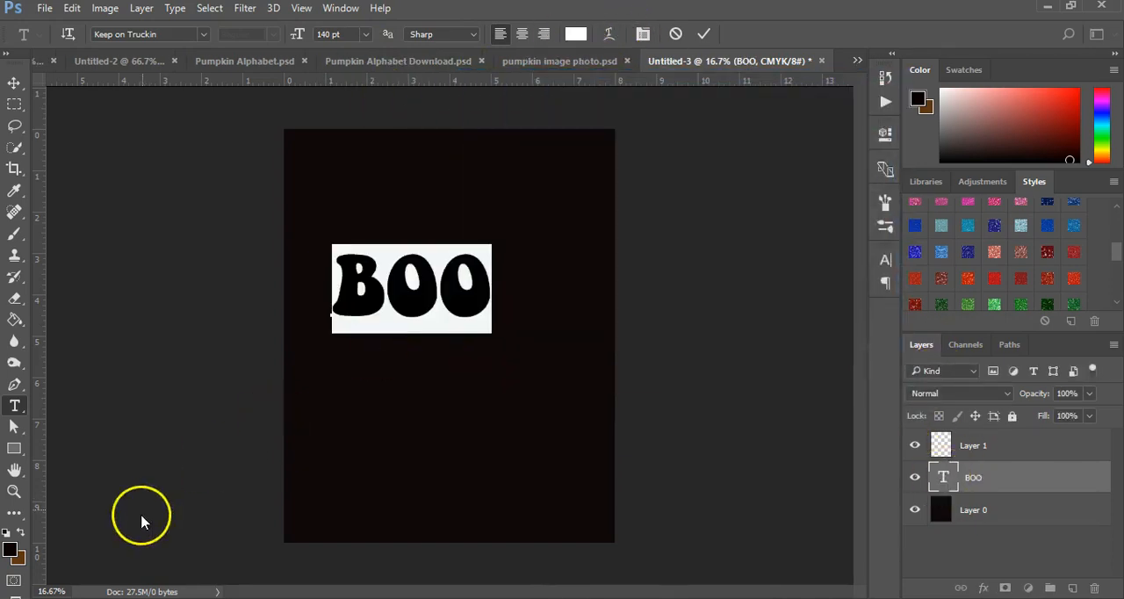
click(14, 81)
drag(439, 321, 458, 358)
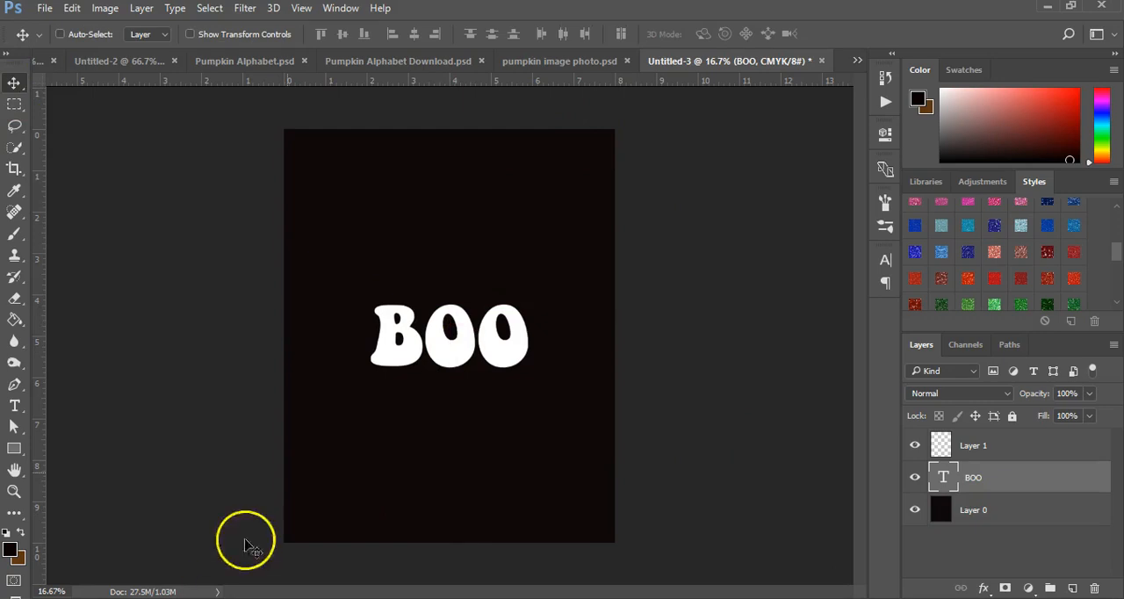
Step: Place the pumpkin_PNG9343 image as an embedded object and move its layer below the BOO text layer
click(42, 9)
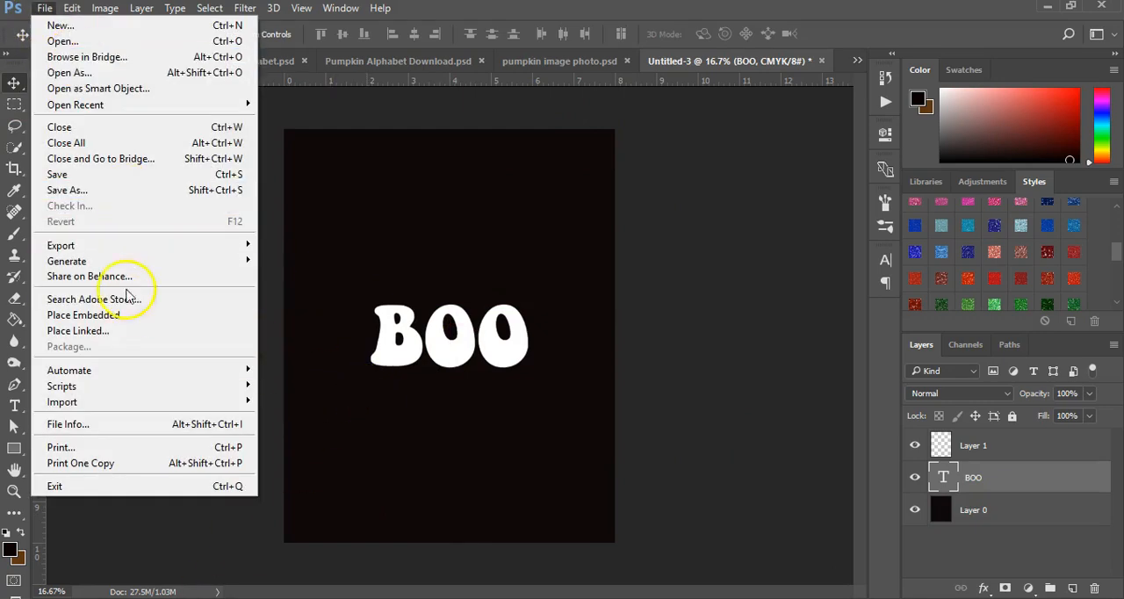
click(137, 323)
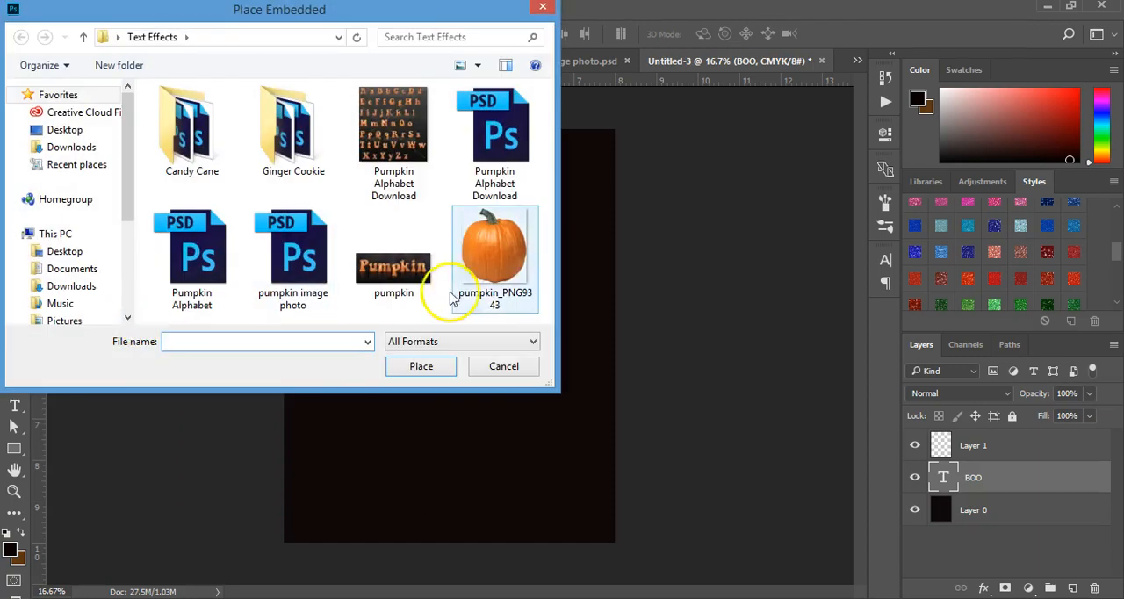
double_click(494, 254)
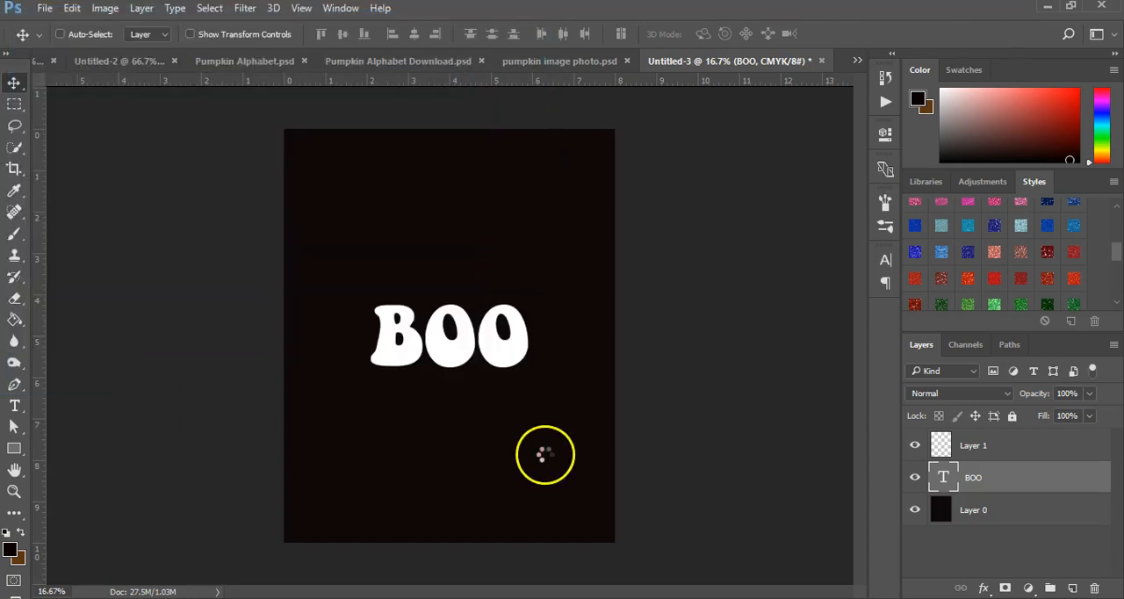
click(12, 91)
click(487, 248)
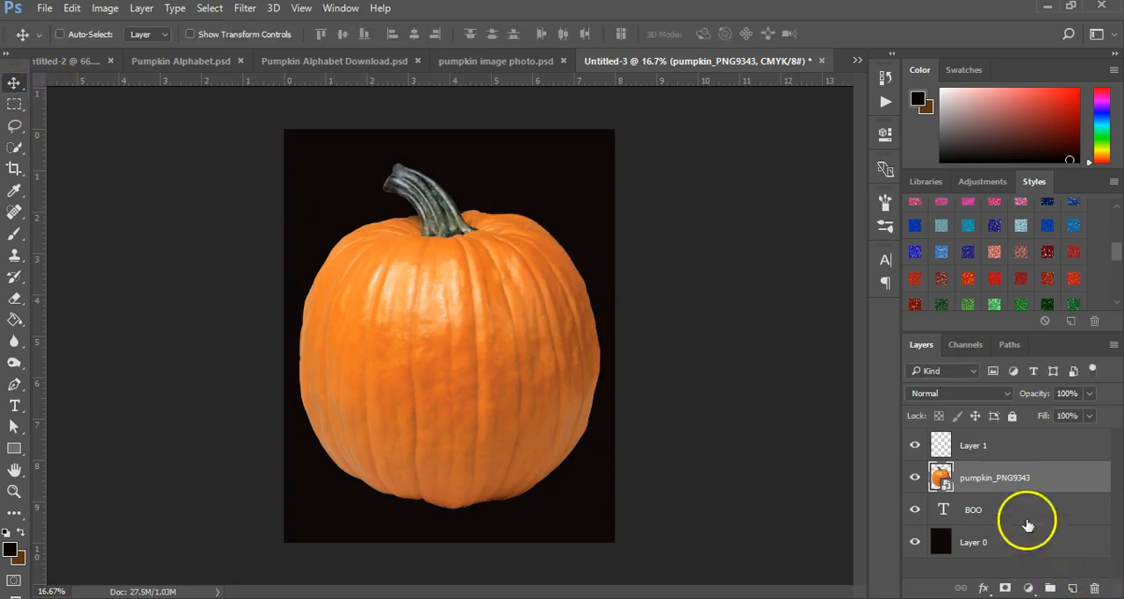
drag(985, 481, 996, 519)
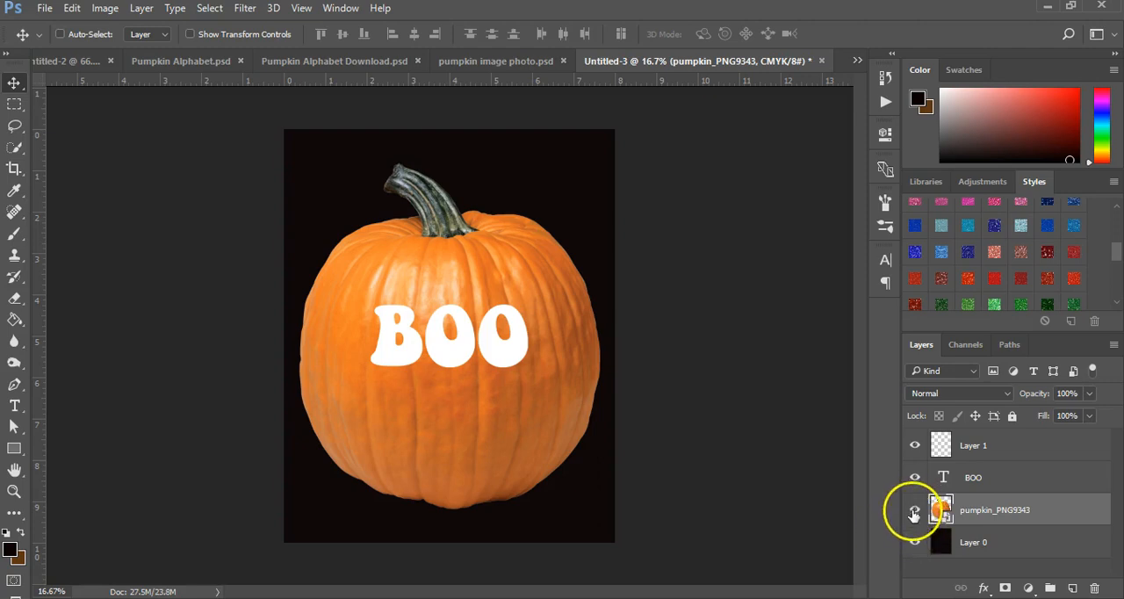
Step: Temporarily hide the pumpkin_PNG9343 layer to examine the BOO lettering up close, and show the layer again
click(913, 511)
click(14, 489)
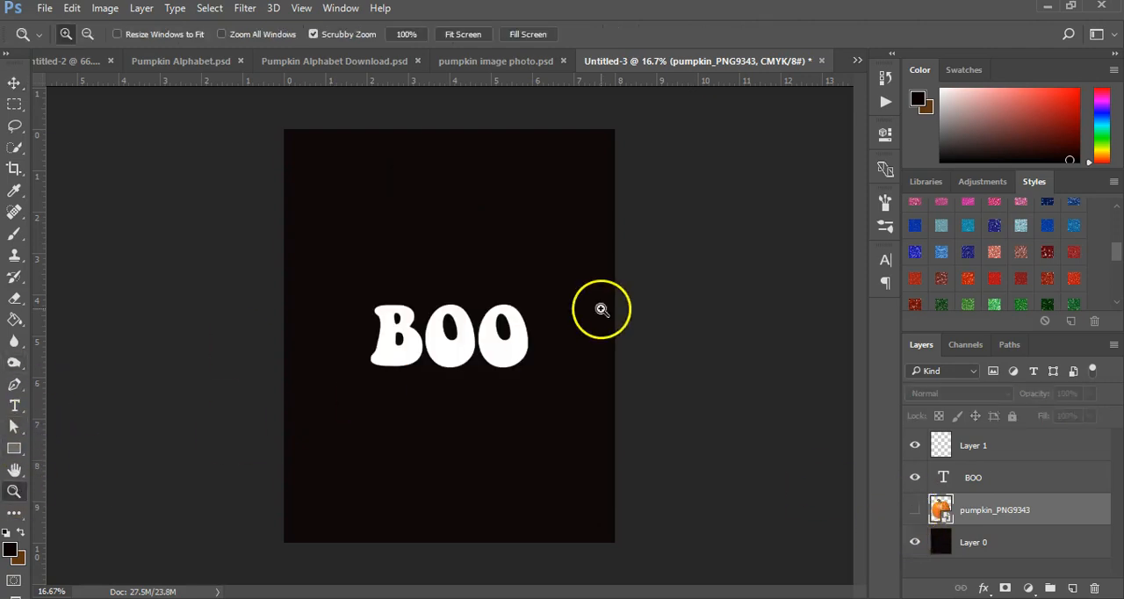
click(602, 307)
drag(562, 590, 535, 577)
click(523, 464)
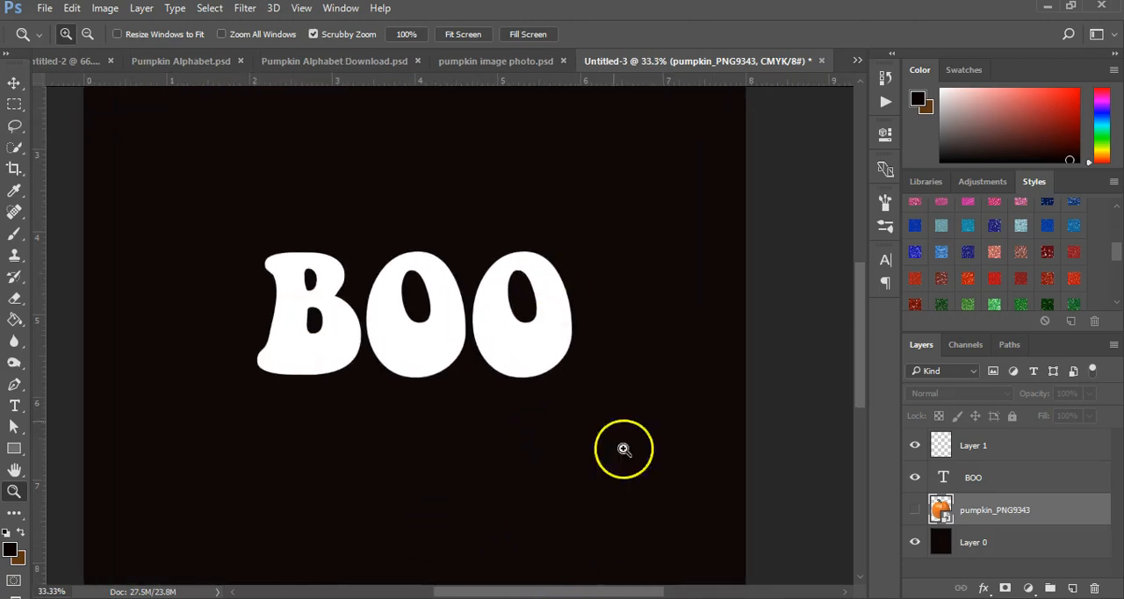
mouse_move(865, 372)
mouse_down()
mouse_move(865, 343)
mouse_move(865, 355)
mouse_up()
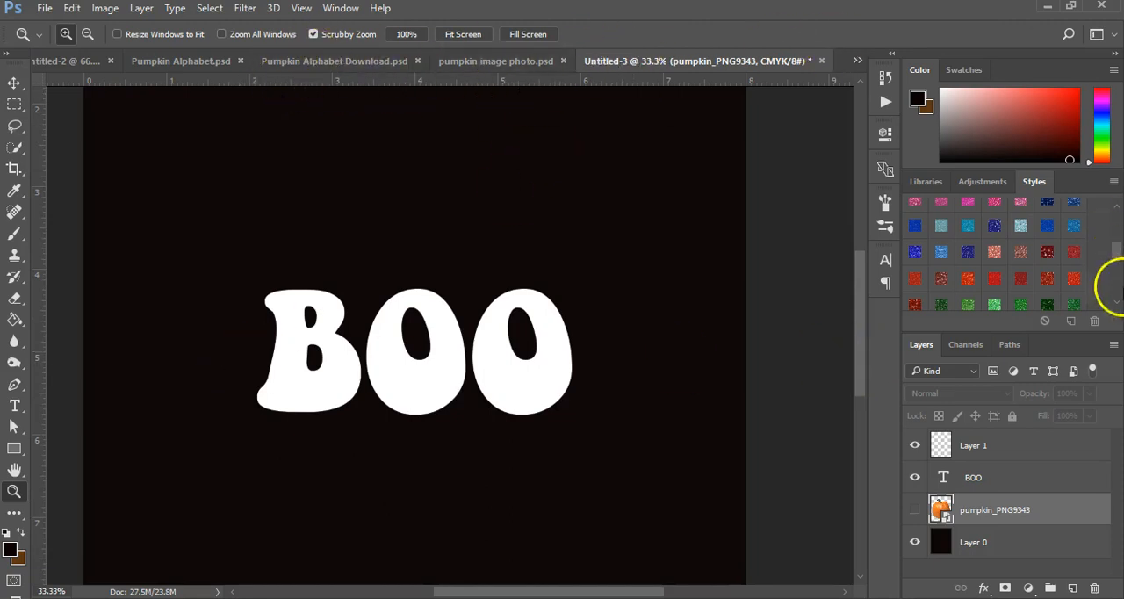
click(914, 511)
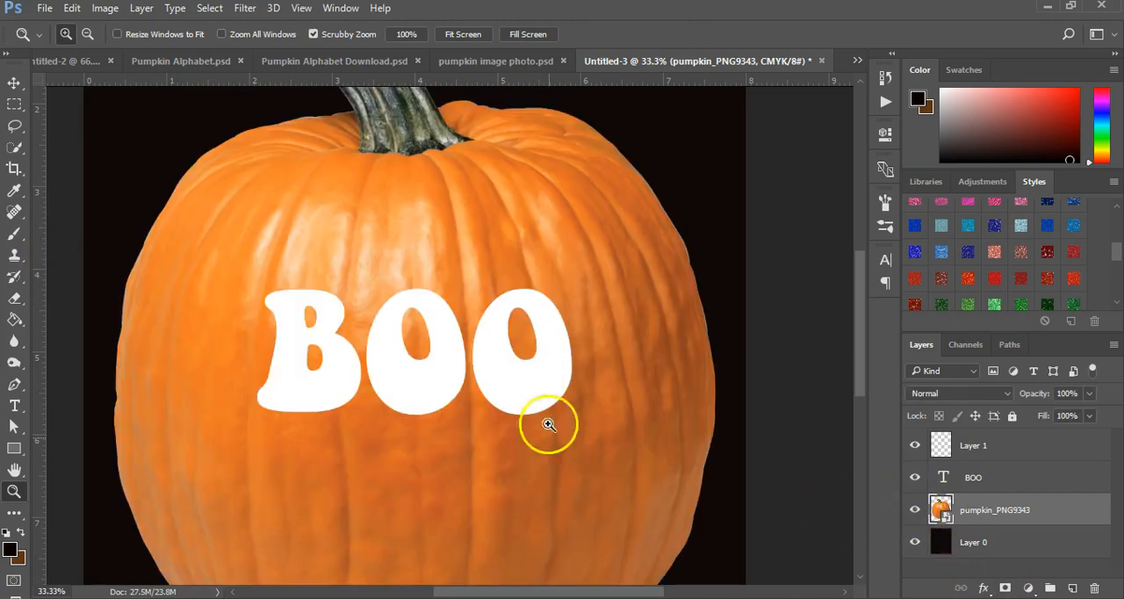
Step: Scale the pumpkin image down to about 23% and position it behind the letter B
scroll(569, 464, up, 5)
key(ctrl+t)
drag(712, 155, 402, 420)
drag(511, 313, 356, 486)
drag(333, 573, 379, 442)
drag(387, 387, 349, 433)
mouse_move(331, 499)
mouse_down()
mouse_move(328, 525)
mouse_move(343, 501)
mouse_move(337, 518)
mouse_up()
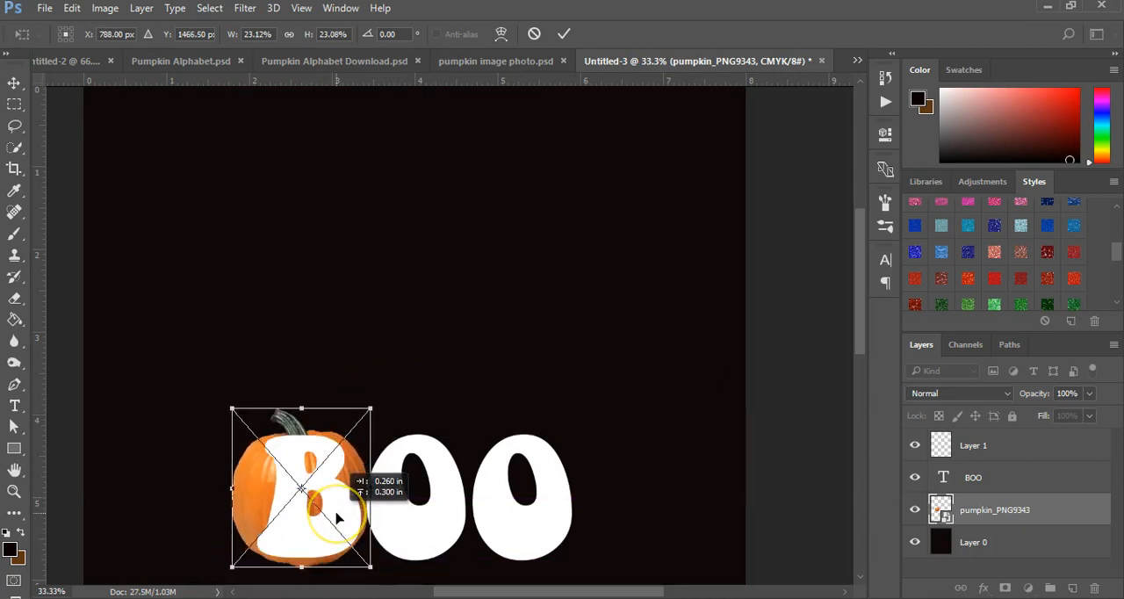
key(Return)
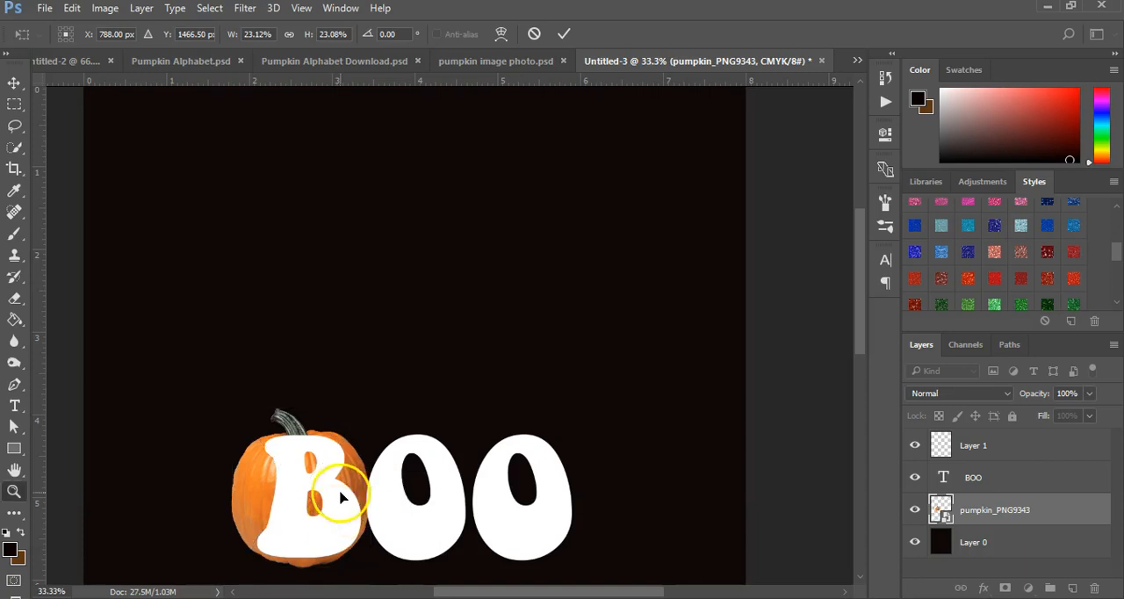
Step: Apply the pumpkin's scaling, duplicate its layer twice, and move the pumpkin_PNG9343 copy pumpkin behind the middle letter O
key(z)
key(ctrl+j)
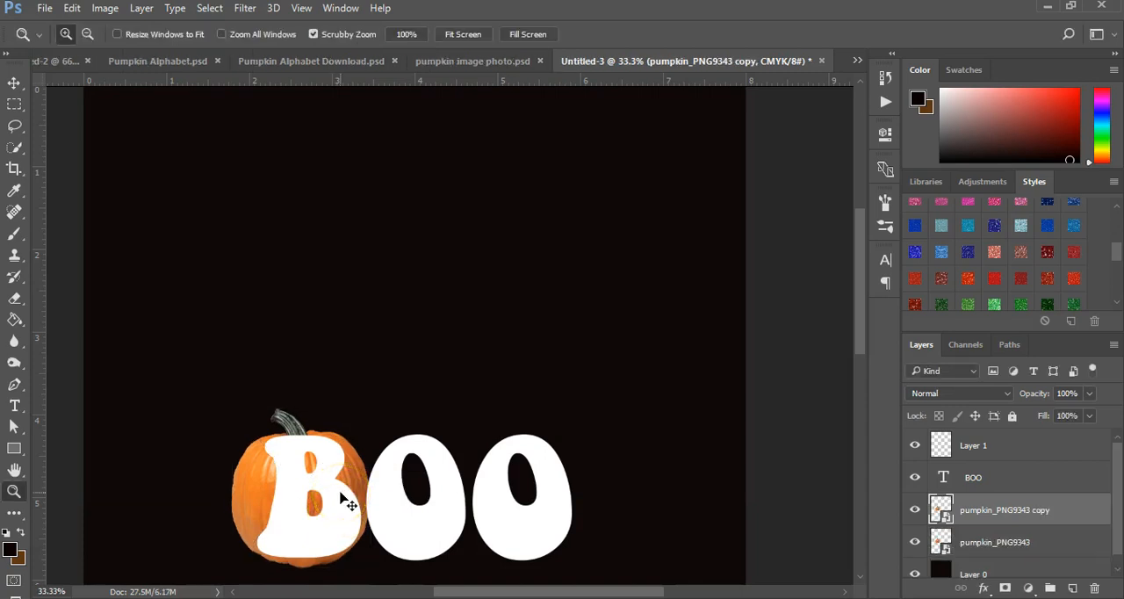
key(ctrl+j)
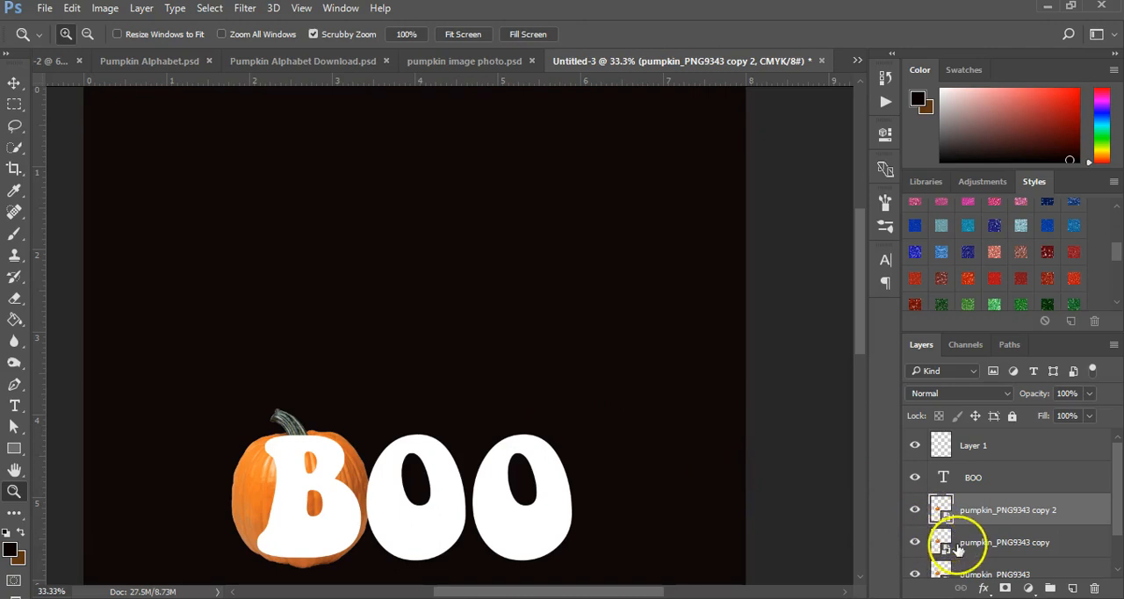
click(957, 546)
click(14, 83)
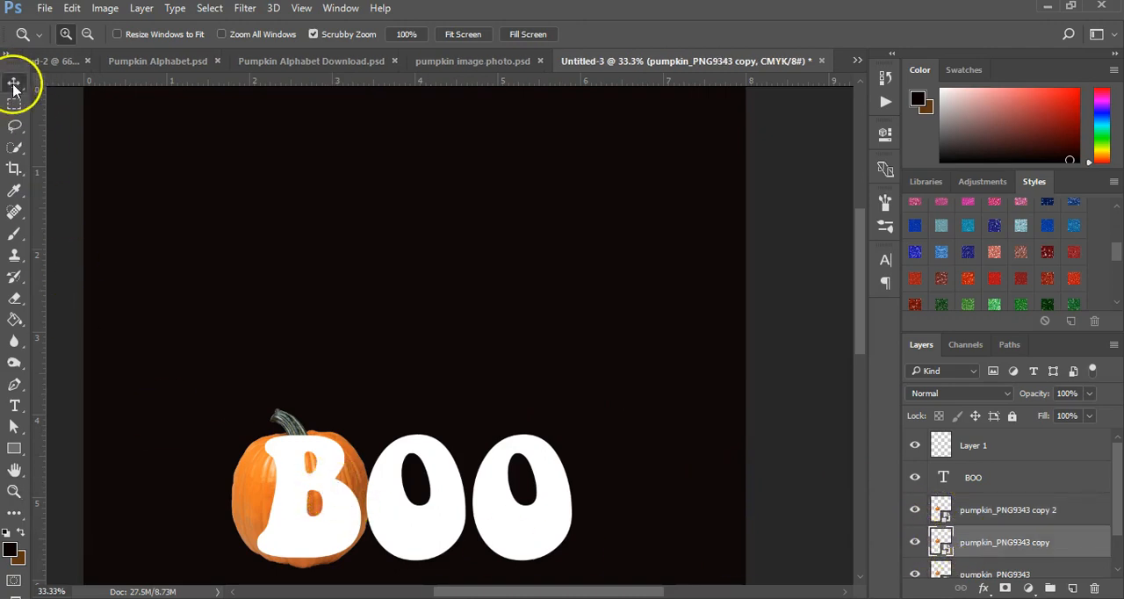
drag(296, 518, 430, 504)
Step: Flip the middle pumpkin horizontally and narrow it to about 18.4% width so it fits behind the O
key(ctrl+t)
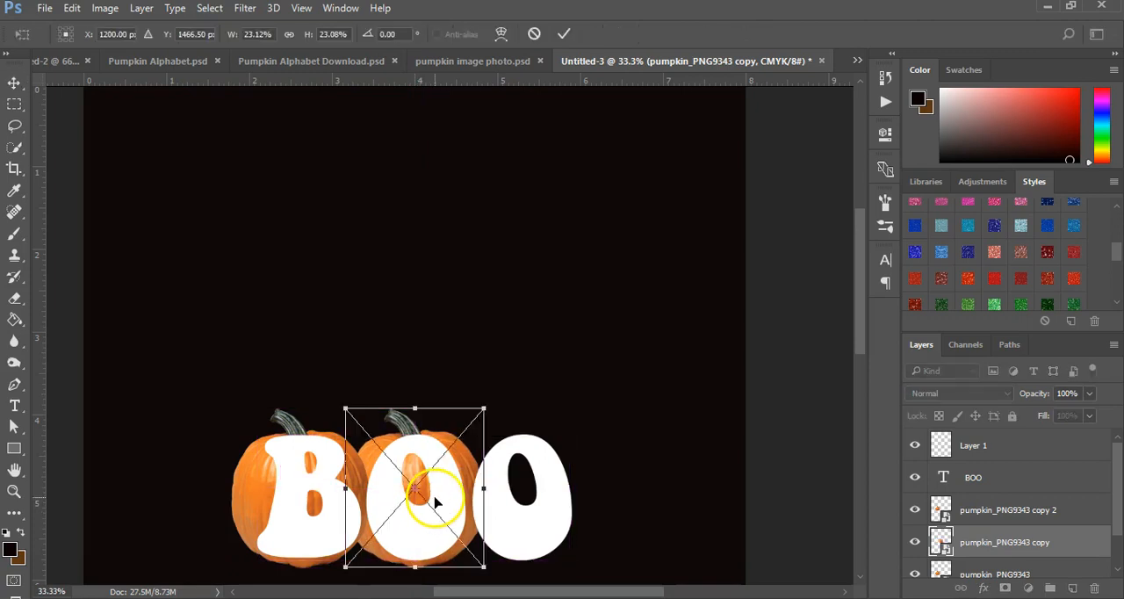
right_click(435, 506)
click(503, 468)
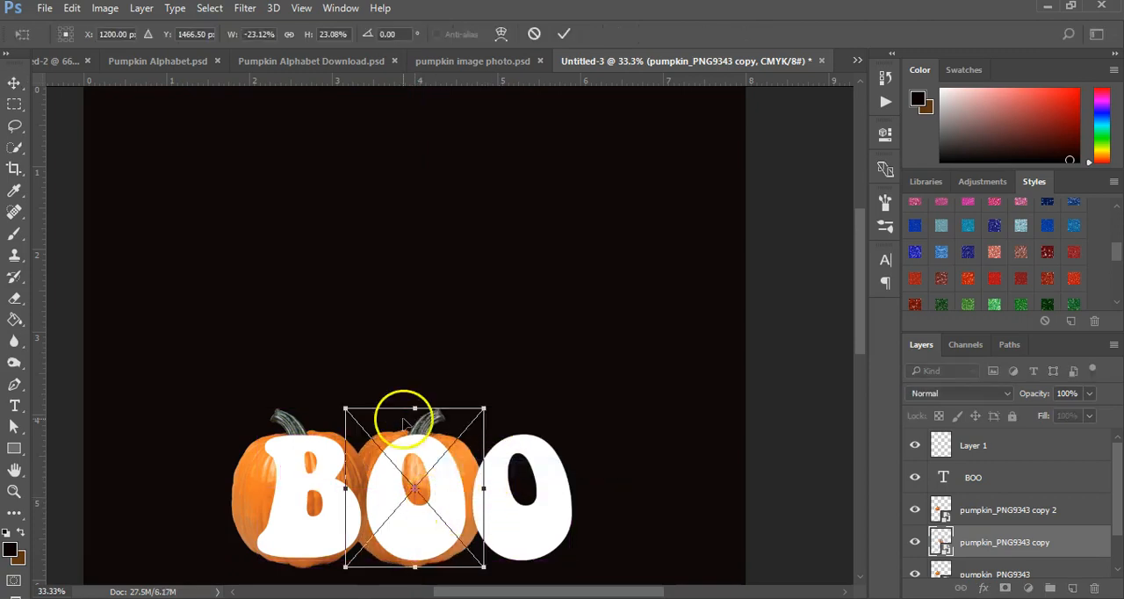
drag(344, 489, 363, 490)
drag(484, 488, 472, 488)
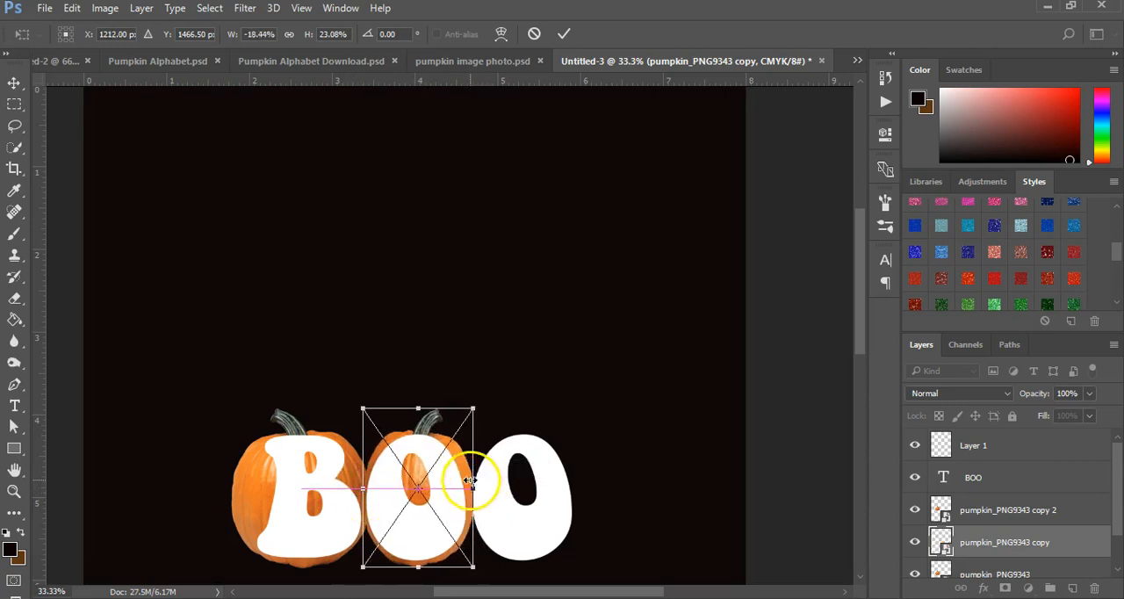
drag(419, 404, 419, 407)
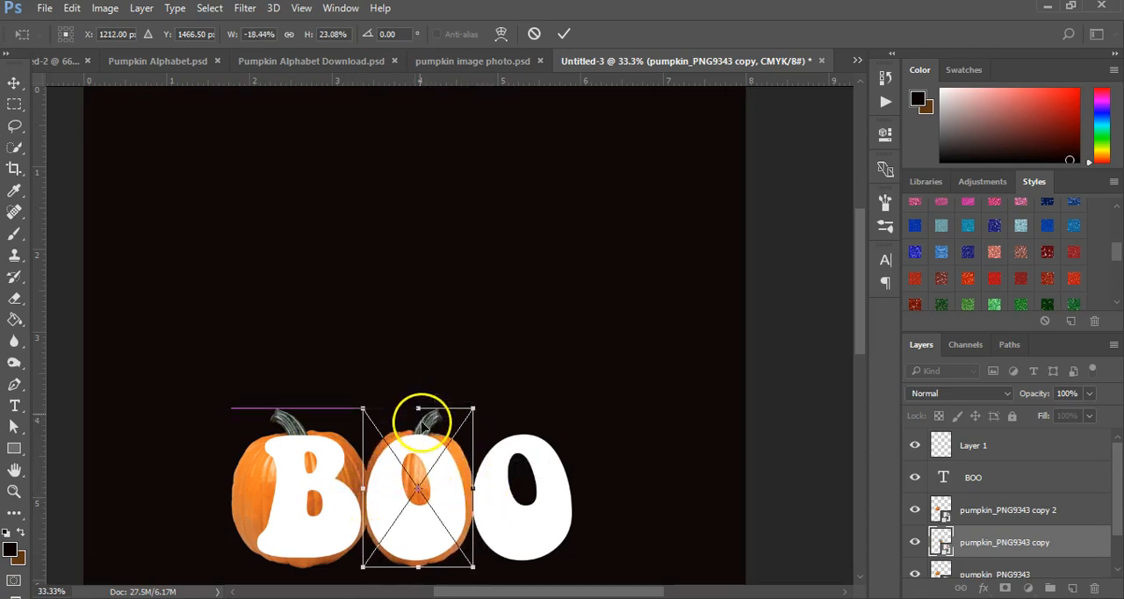
key(Return)
Step: Move the pumpkin_PNG9343 copy 2 pumpkin behind the last O and narrow it to about 19.7% width
click(990, 513)
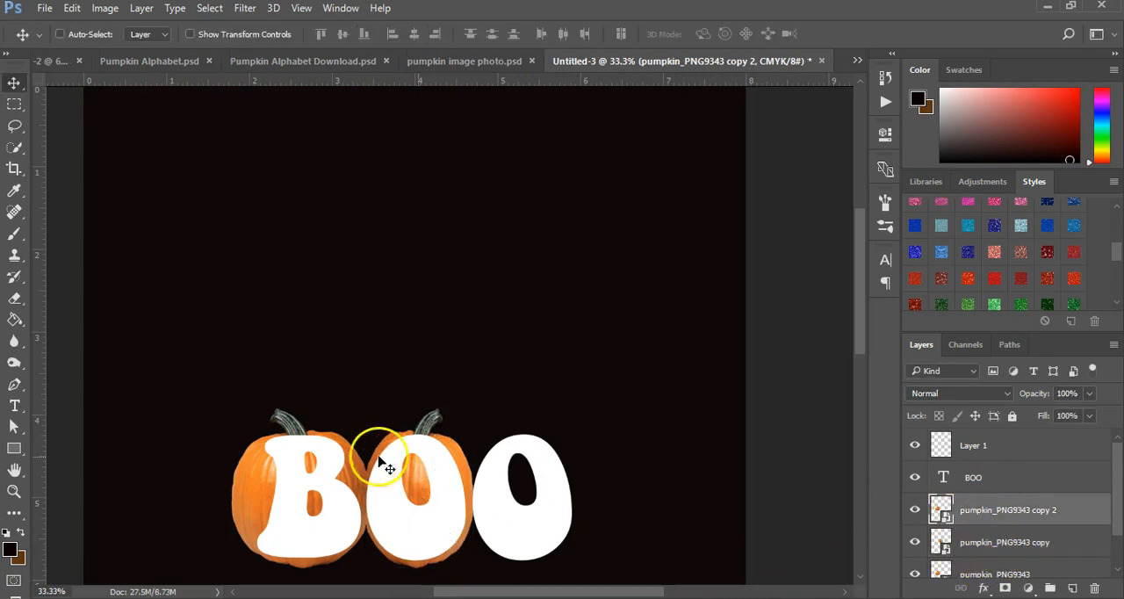
drag(338, 486, 547, 484)
key(ctrl+t)
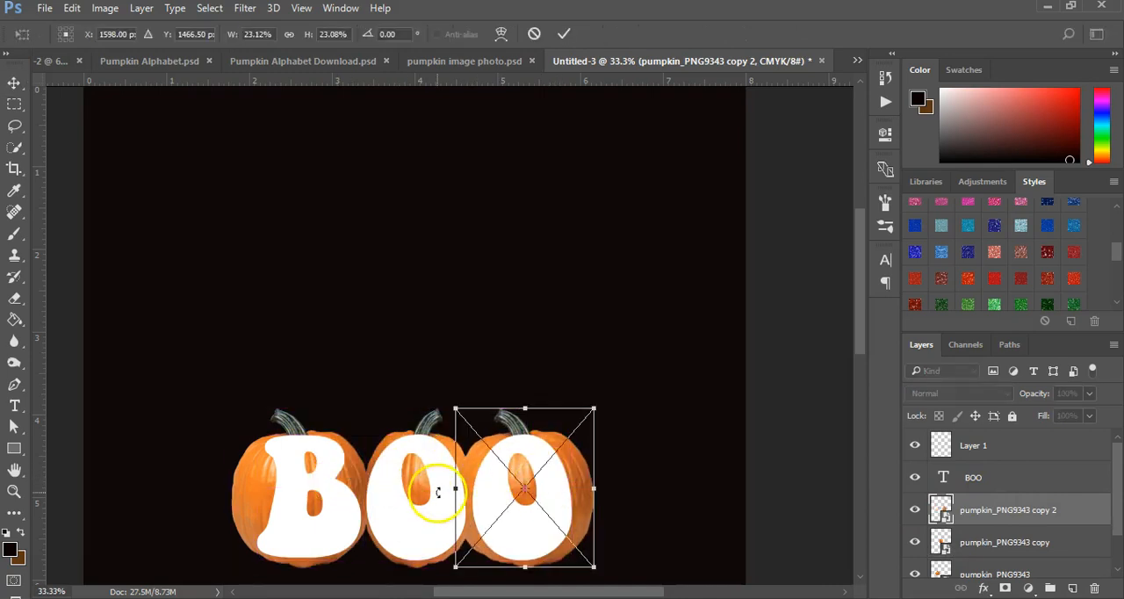
drag(452, 488, 463, 488)
drag(595, 488, 588, 489)
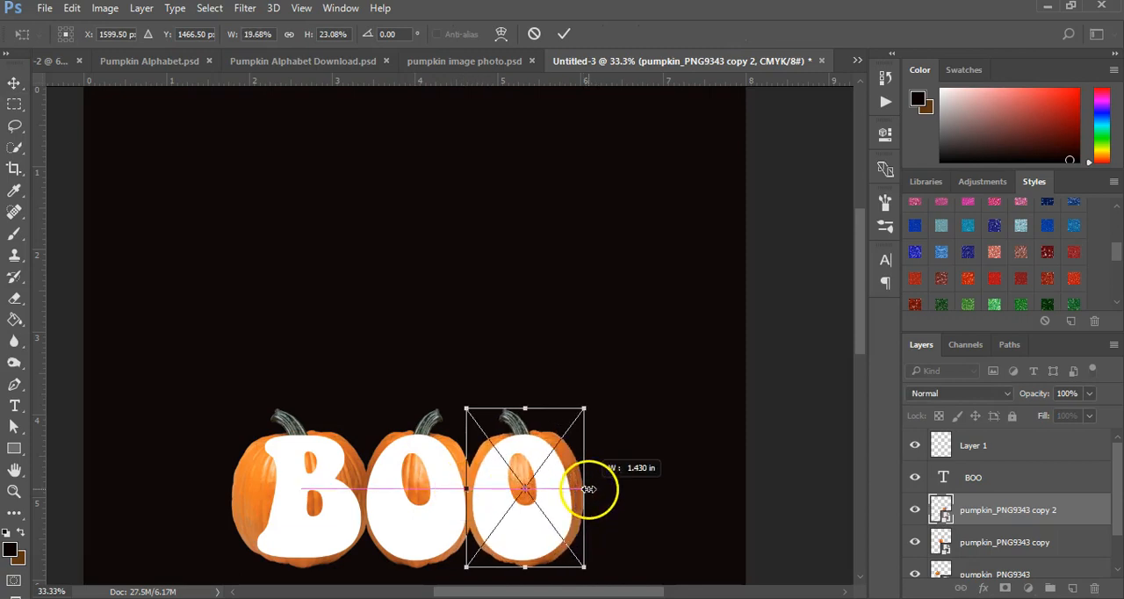
click(525, 405)
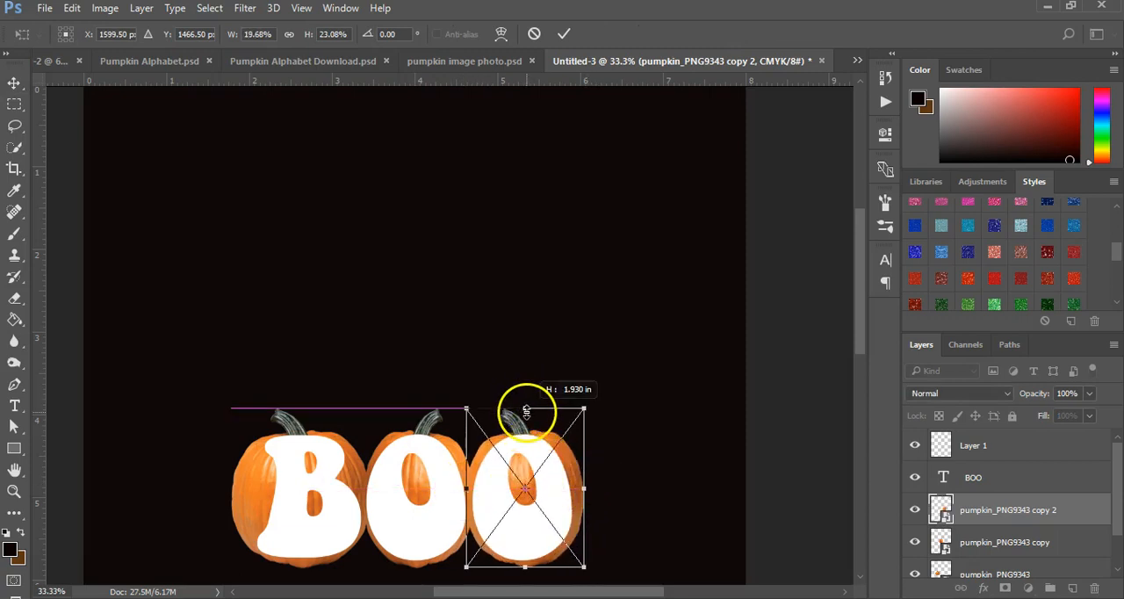
click(14, 83)
click(475, 243)
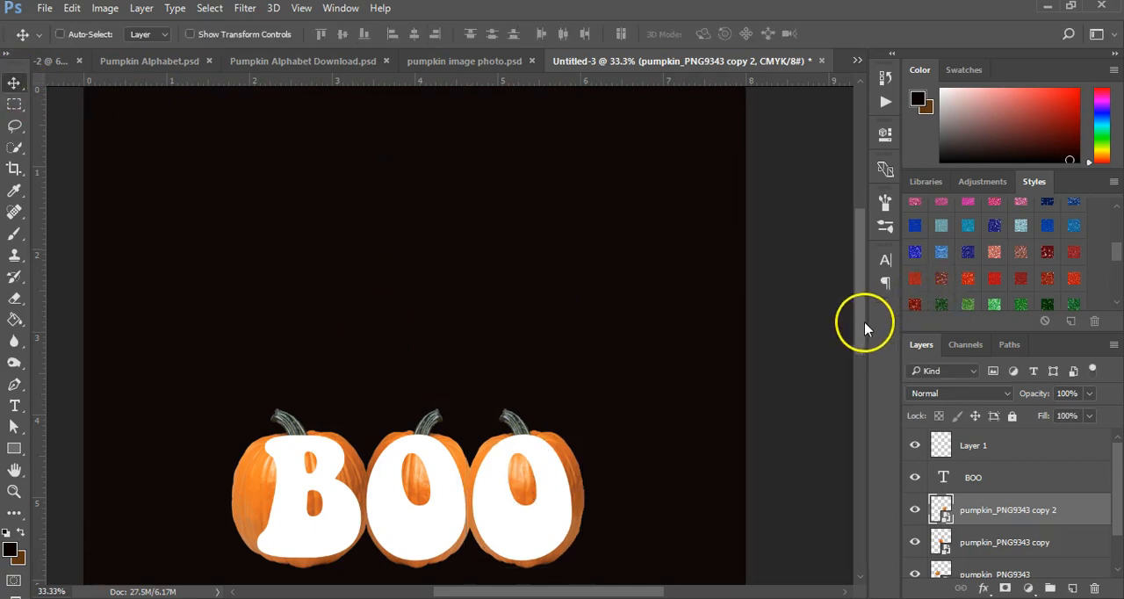
Step: Warp the pumpkin_PNG9343 layer behind the B, pulling its left side inward to hug the letter
drag(864, 347, 860, 376)
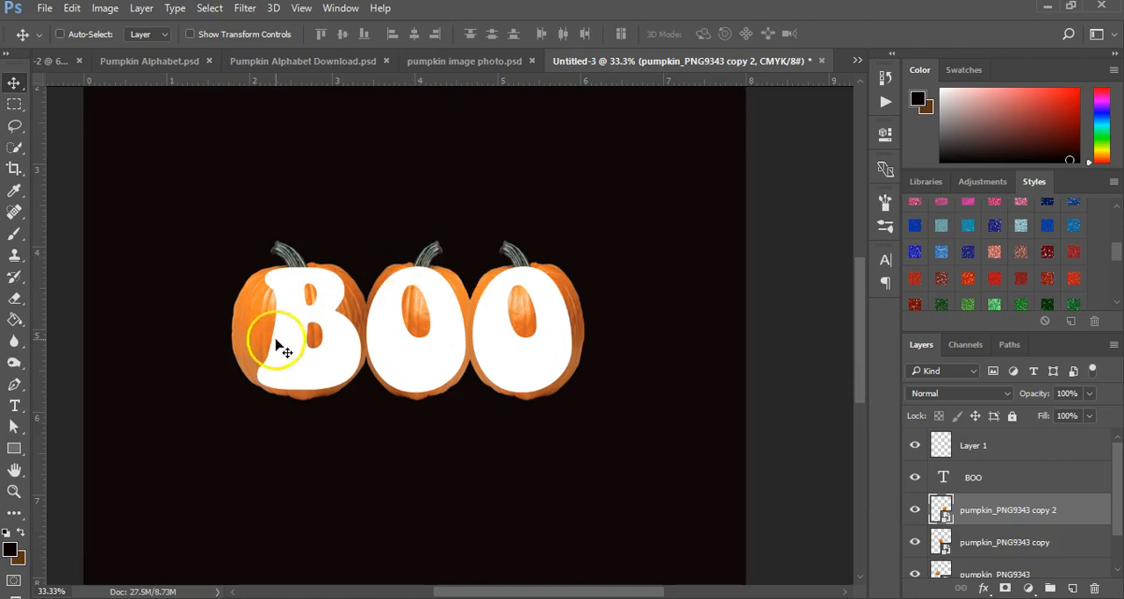
click(14, 490)
click(214, 284)
scroll(1032, 547, down, 1)
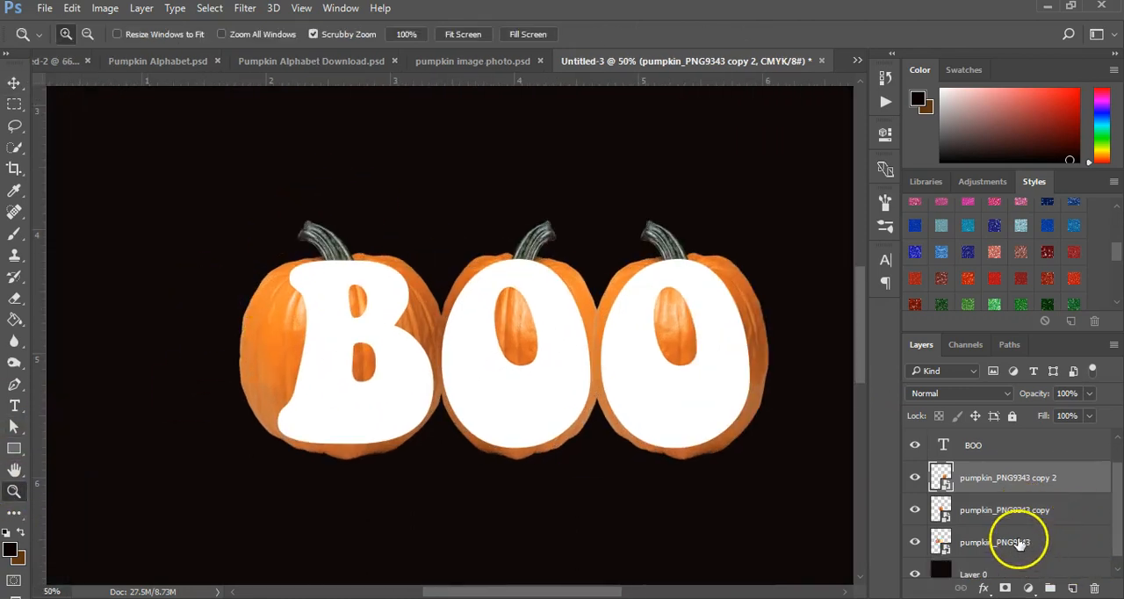
click(1016, 542)
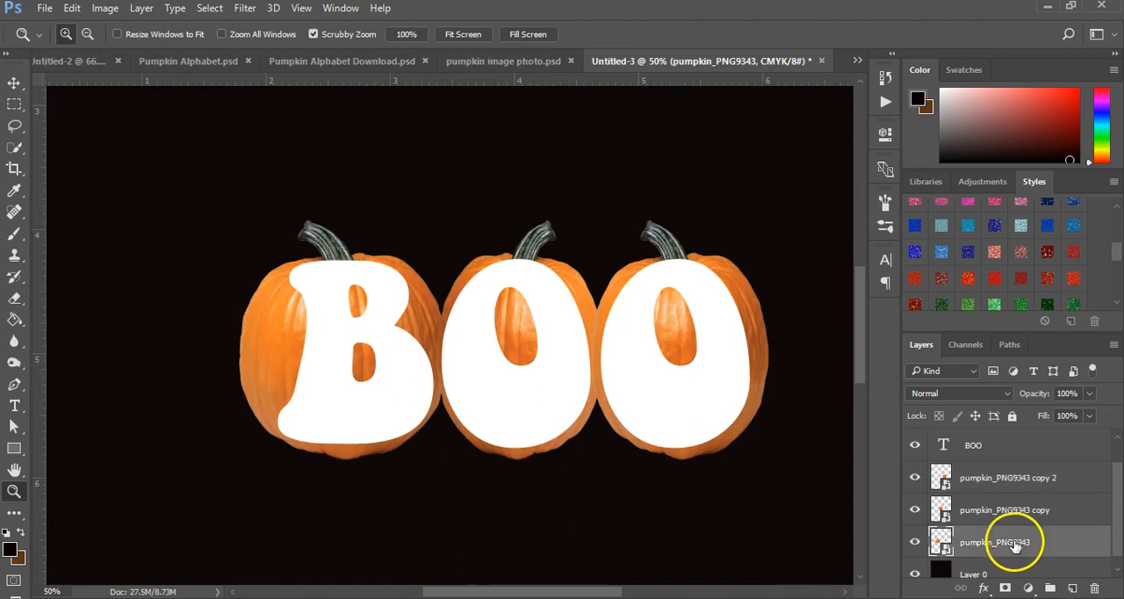
click(71, 8)
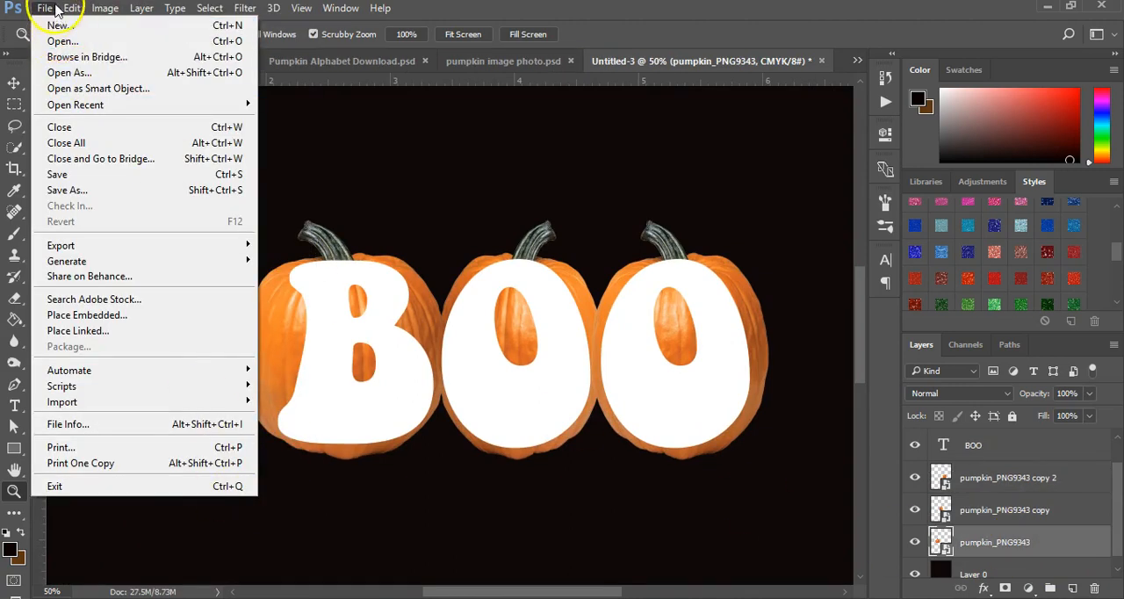
mouse_move(234, 357)
click(349, 458)
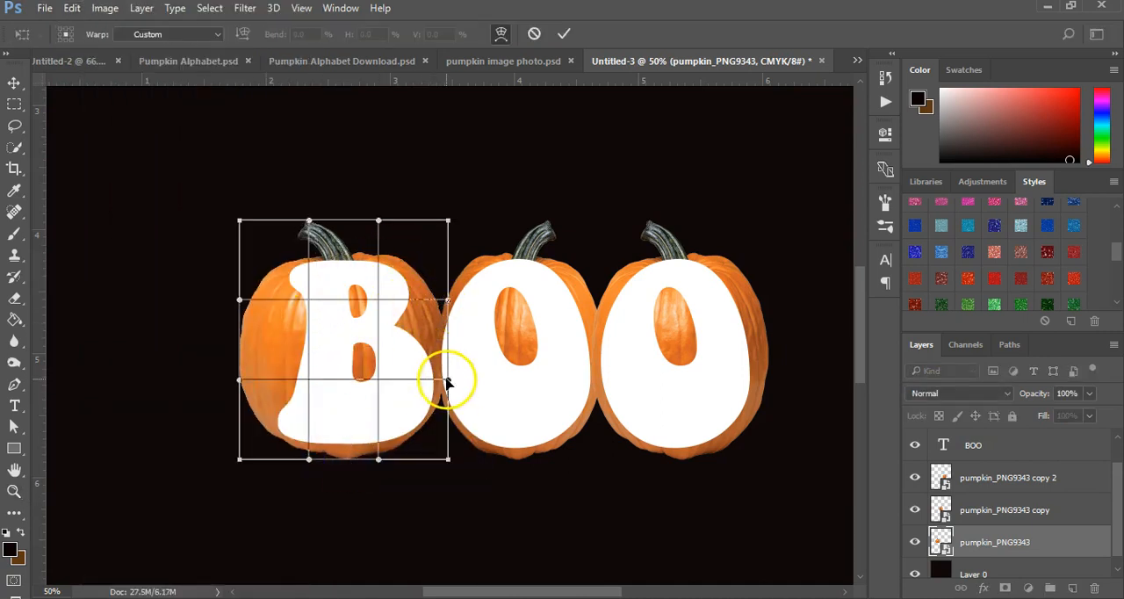
drag(238, 381, 294, 393)
drag(239, 300, 276, 318)
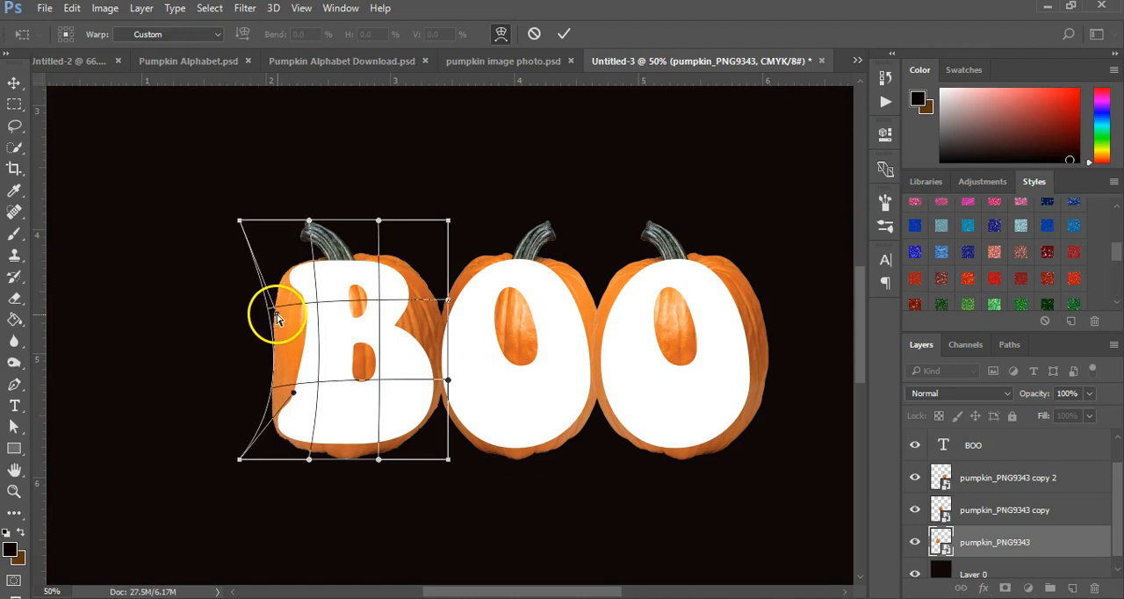
Step: Pull the B pumpkin's upper right side inward, adjust its top, raise its bottom edge, and apply the warp
drag(448, 301, 406, 308)
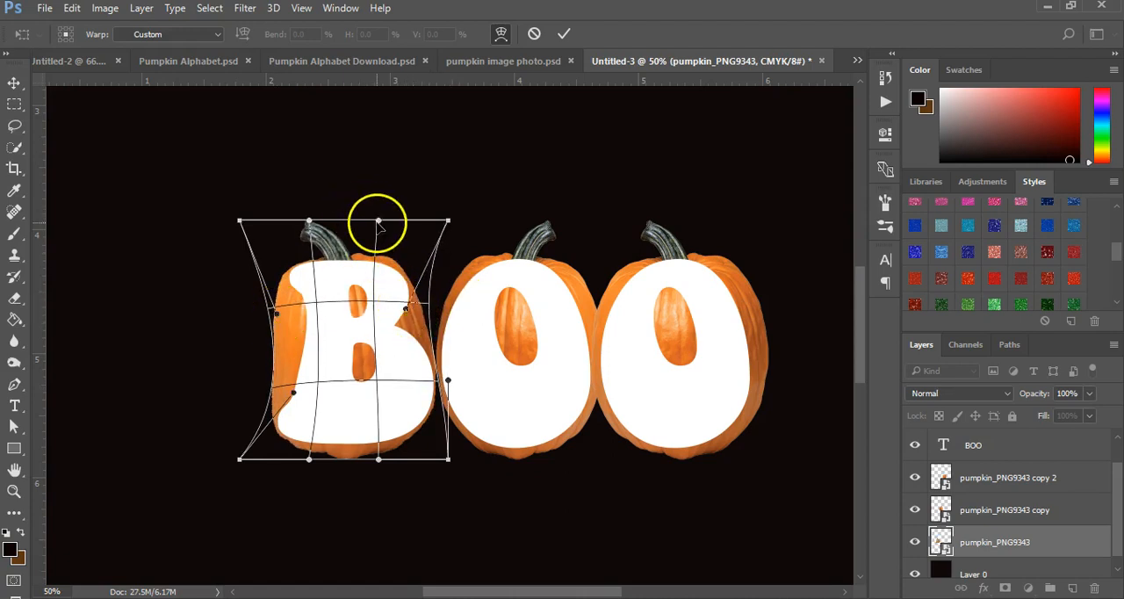
drag(378, 222, 380, 232)
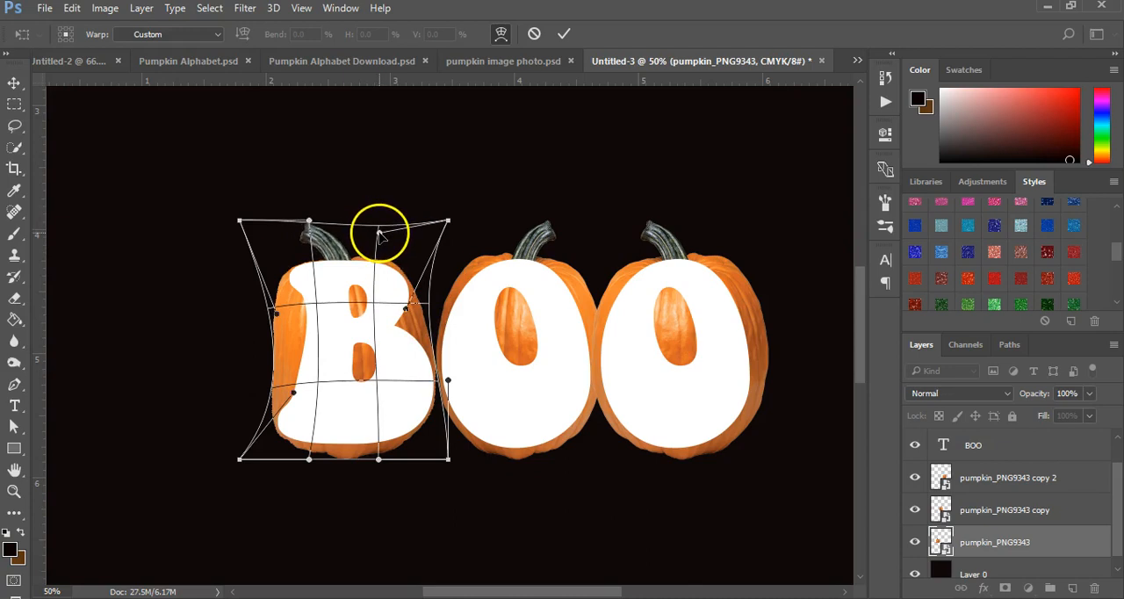
drag(309, 220, 310, 214)
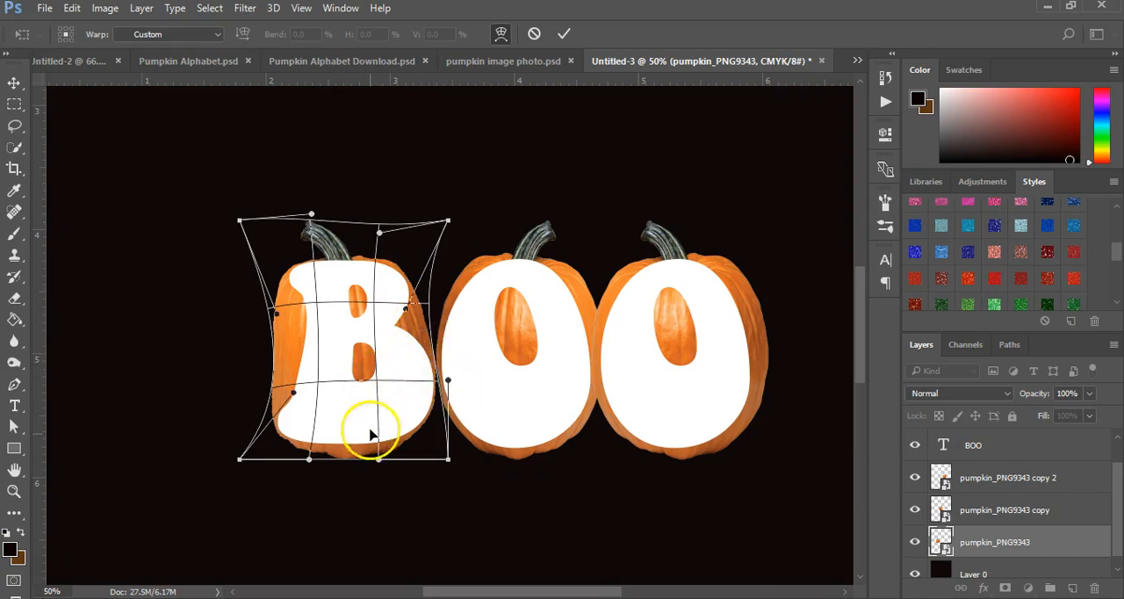
drag(378, 459, 413, 437)
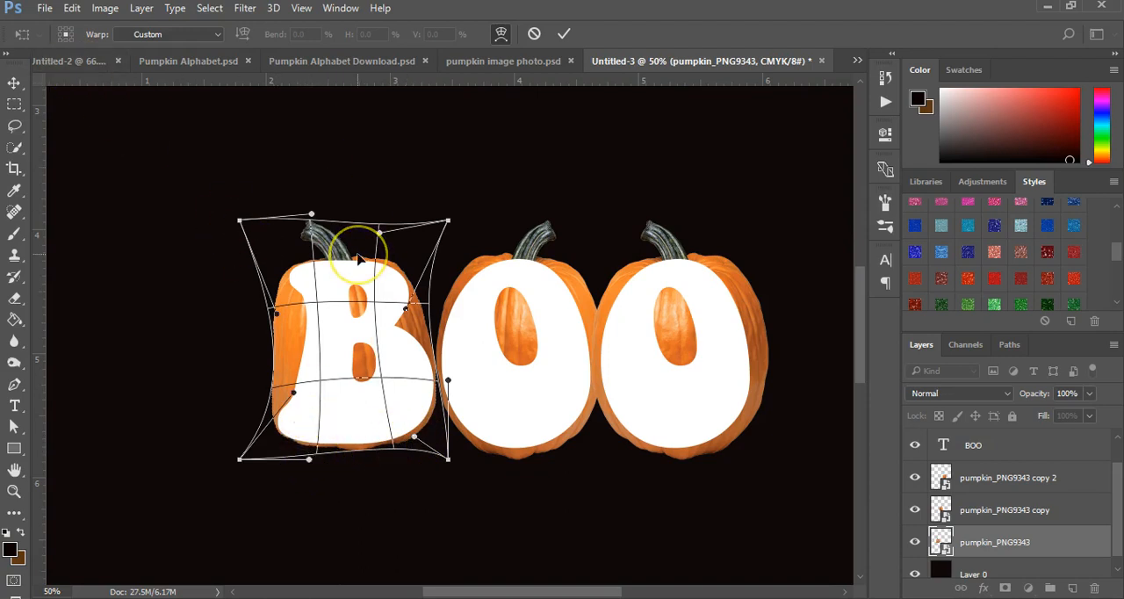
key(Return)
key(z)
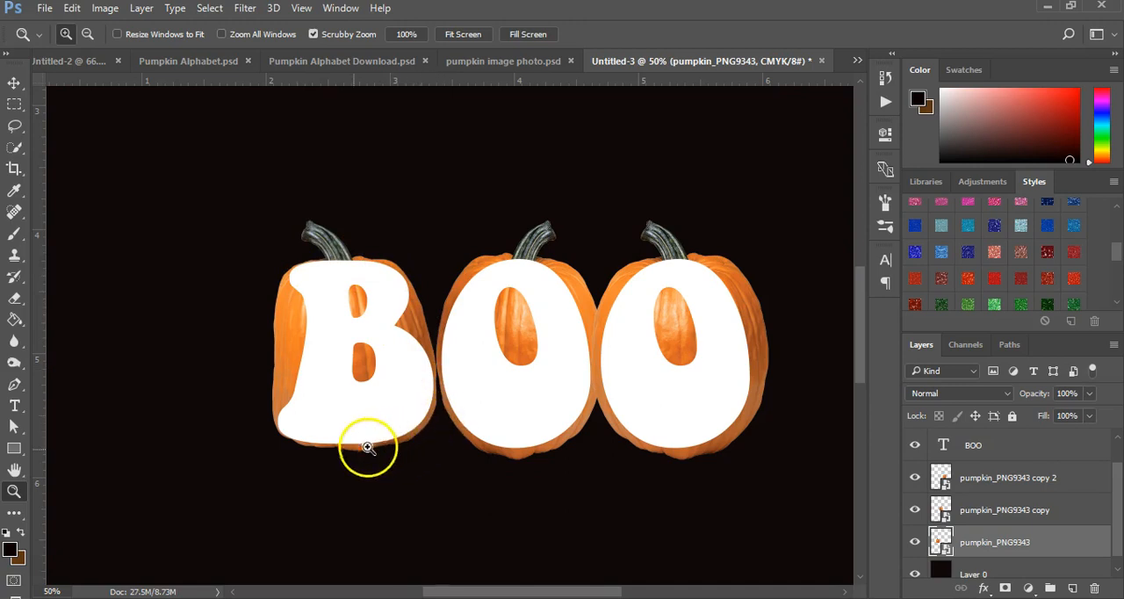
Step: Warp the middle O's pumpkin, lowering its top left, pulling its upper right side inward and raising its bottom edge
click(1021, 511)
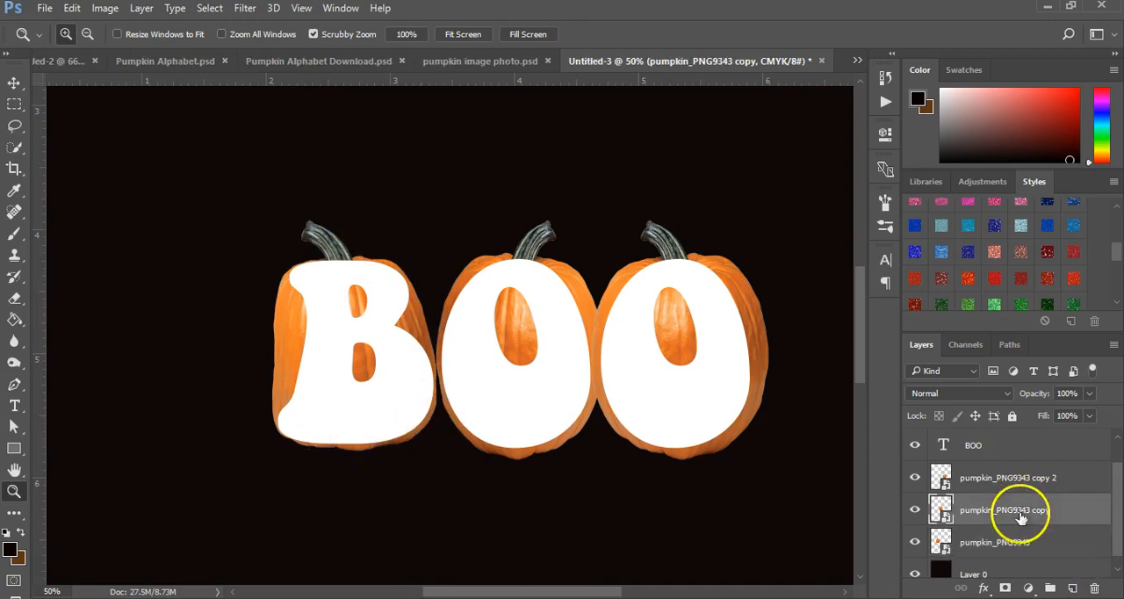
click(73, 9)
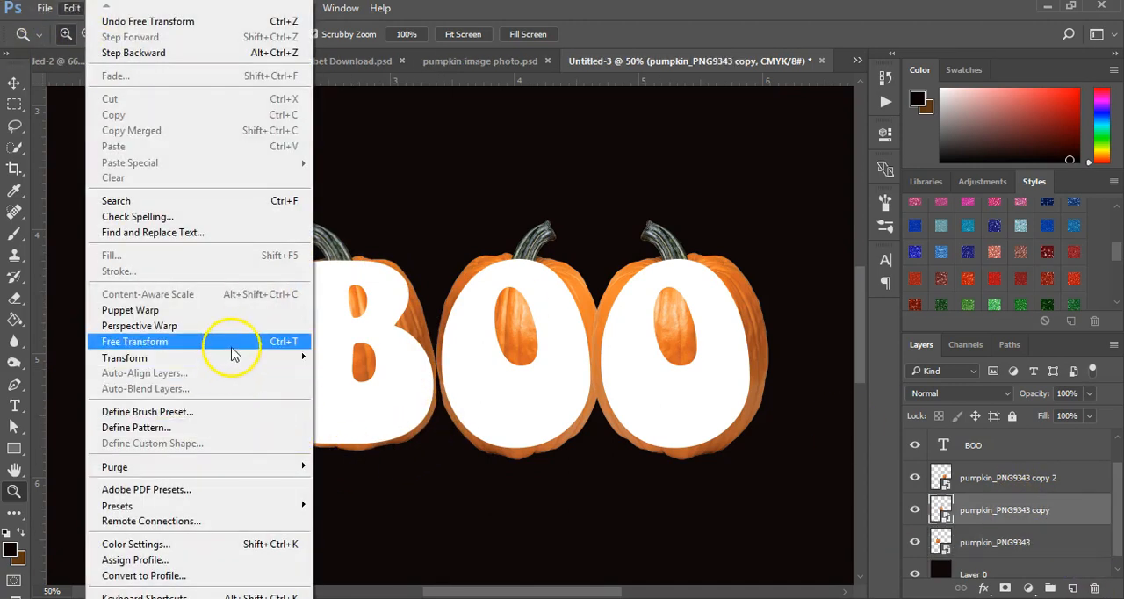
mouse_move(233, 364)
click(372, 459)
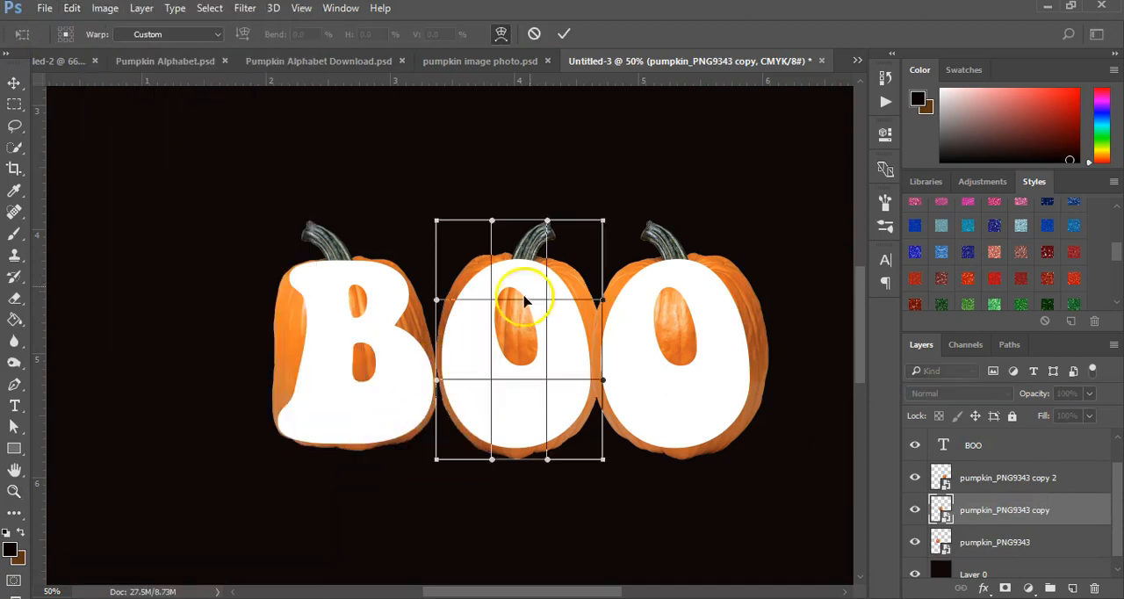
drag(439, 301, 439, 305)
drag(492, 222, 494, 230)
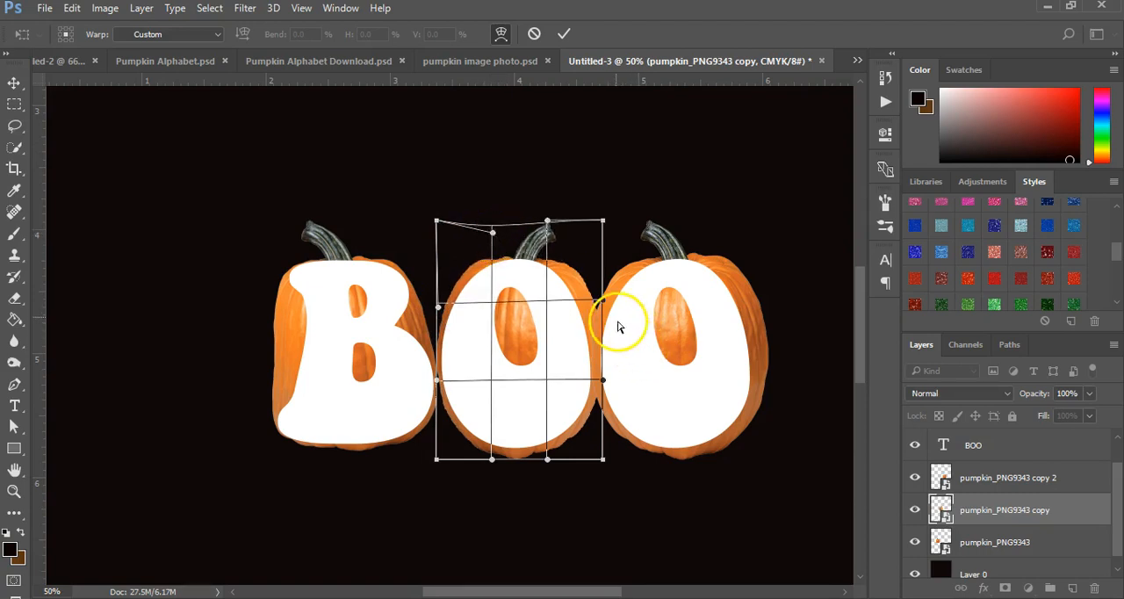
drag(602, 302, 571, 306)
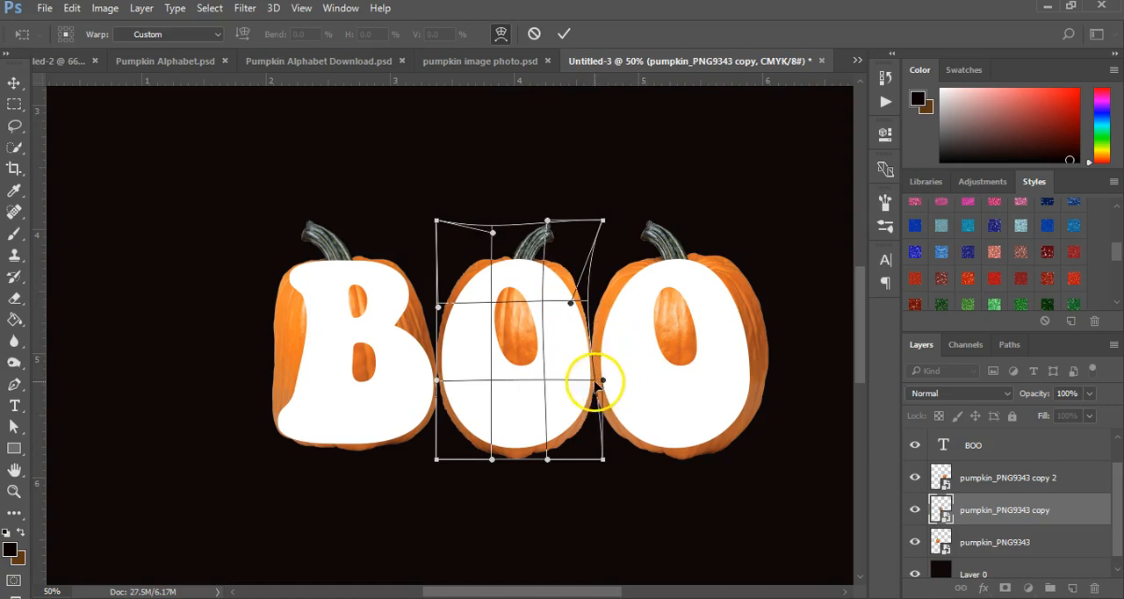
drag(545, 458, 489, 451)
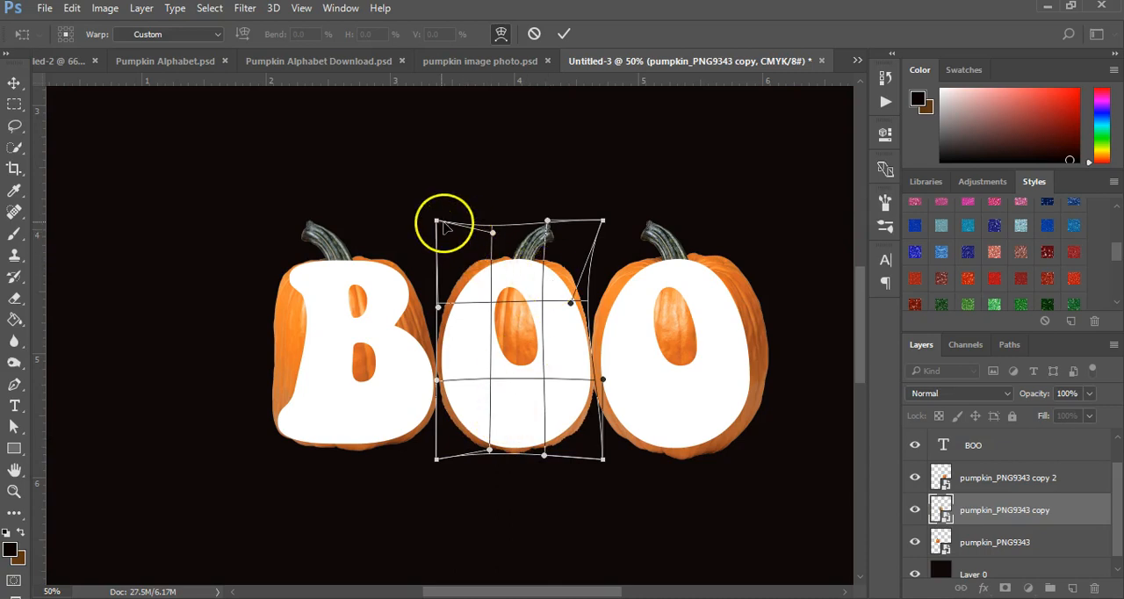
Step: Bring the two upper warp corners of the middle pumpkin closer to the O and apply the warp
drag(438, 222, 437, 246)
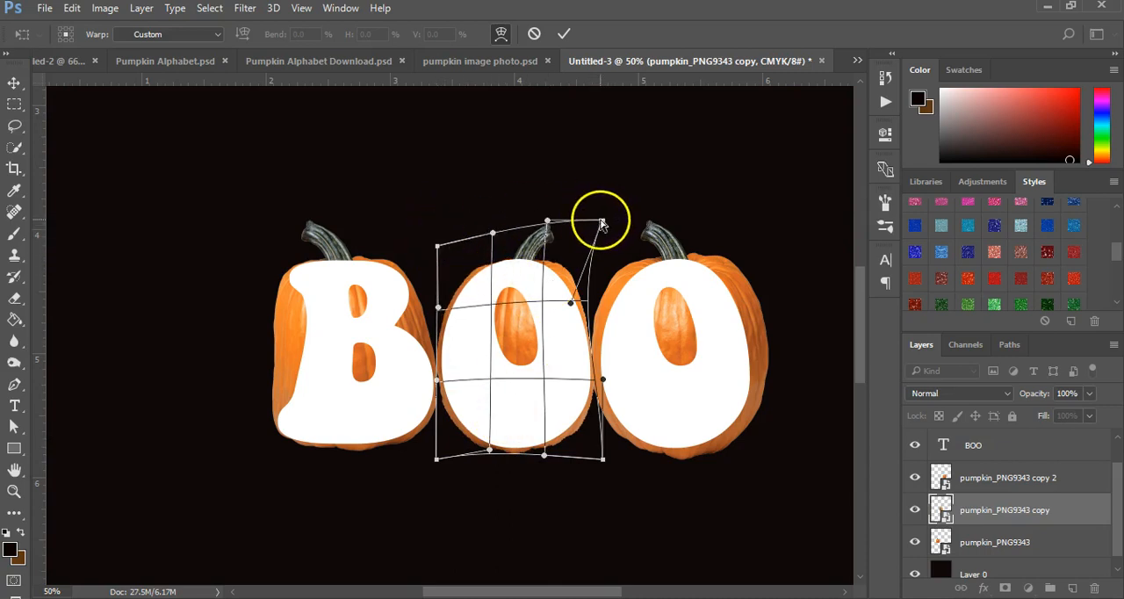
mouse_move(601, 222)
mouse_down()
mouse_move(558, 223)
mouse_move(583, 227)
mouse_up()
drag(493, 235, 496, 229)
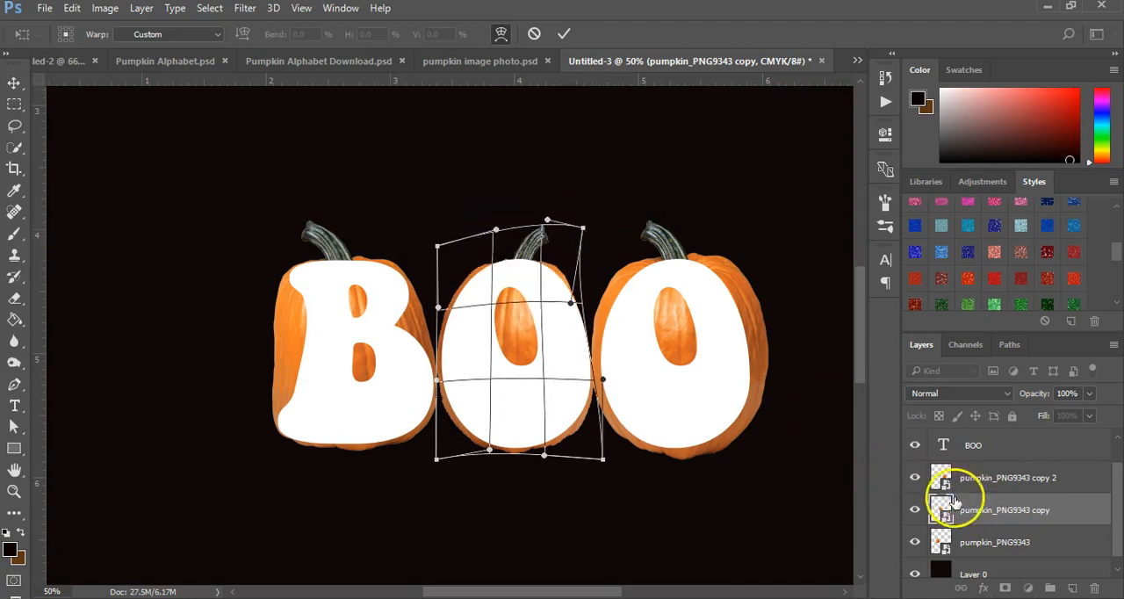
key(Return)
key(z)
Step: Warp the pumpkin_PNG9343 copy 2 layer behind the last O, pulling its left side inward to hug the letter
click(990, 483)
click(72, 8)
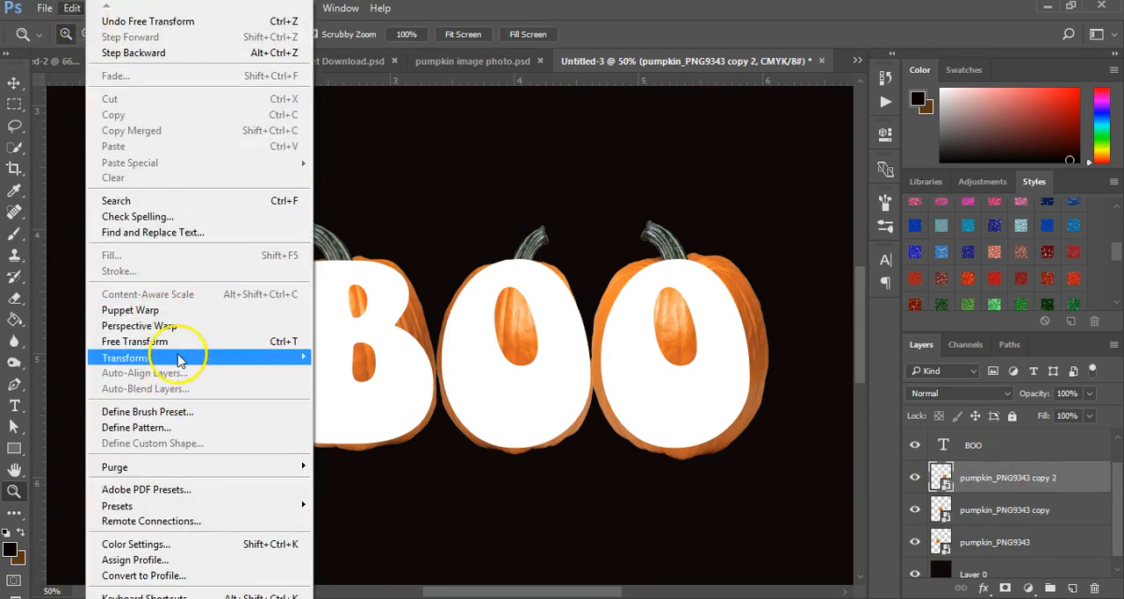
mouse_move(180, 358)
click(428, 458)
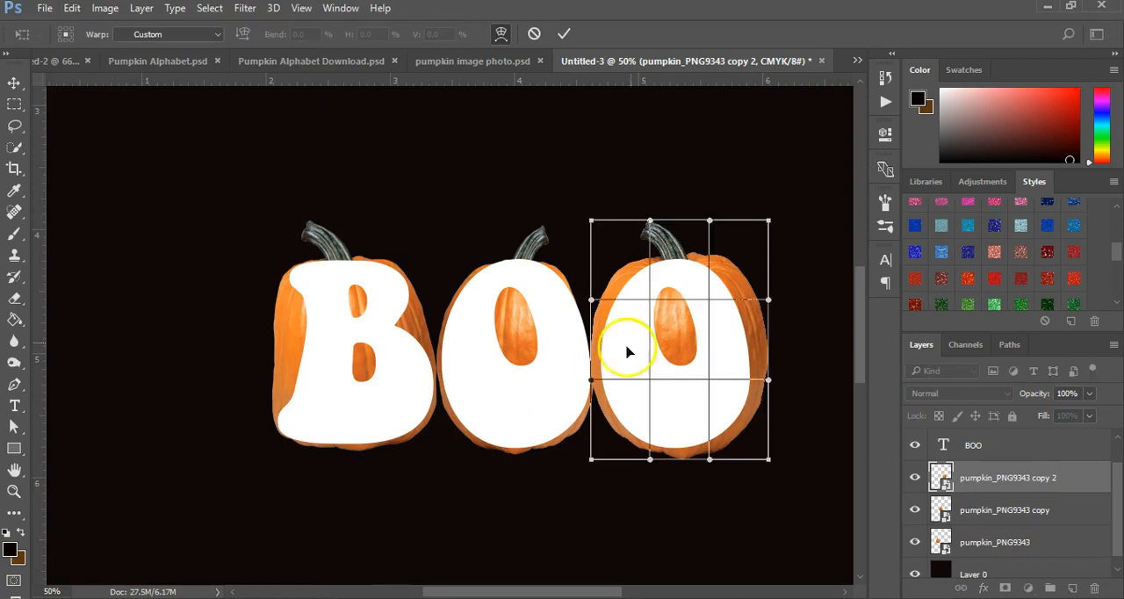
drag(592, 379, 602, 375)
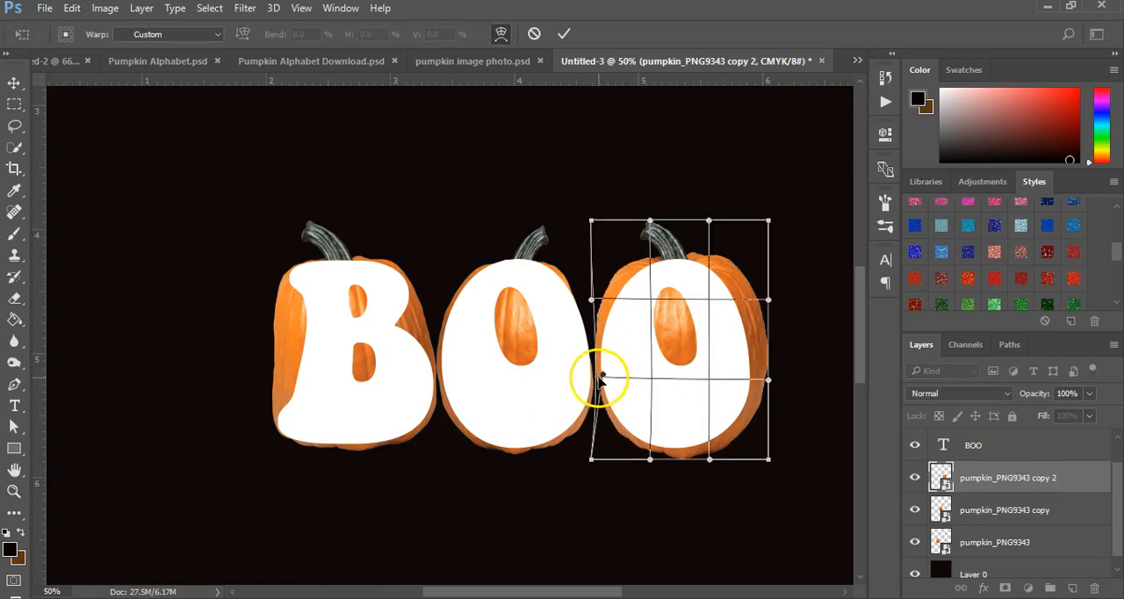
drag(593, 300, 589, 344)
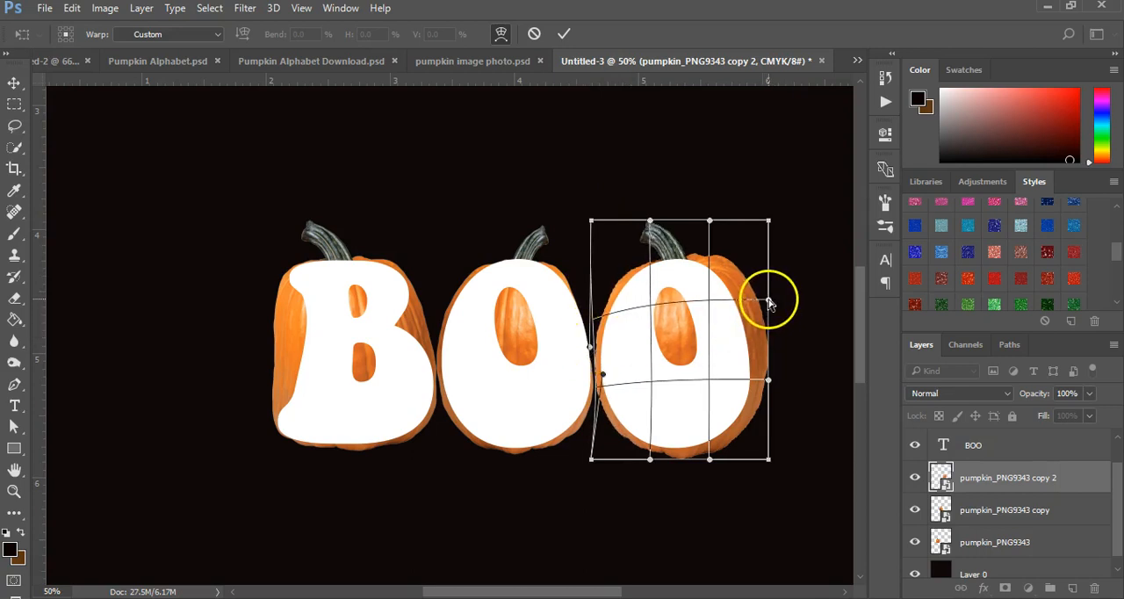
Step: Pull the last O pumpkin's right side inward, raise its bottom edge and apply the warp
drag(769, 302, 743, 377)
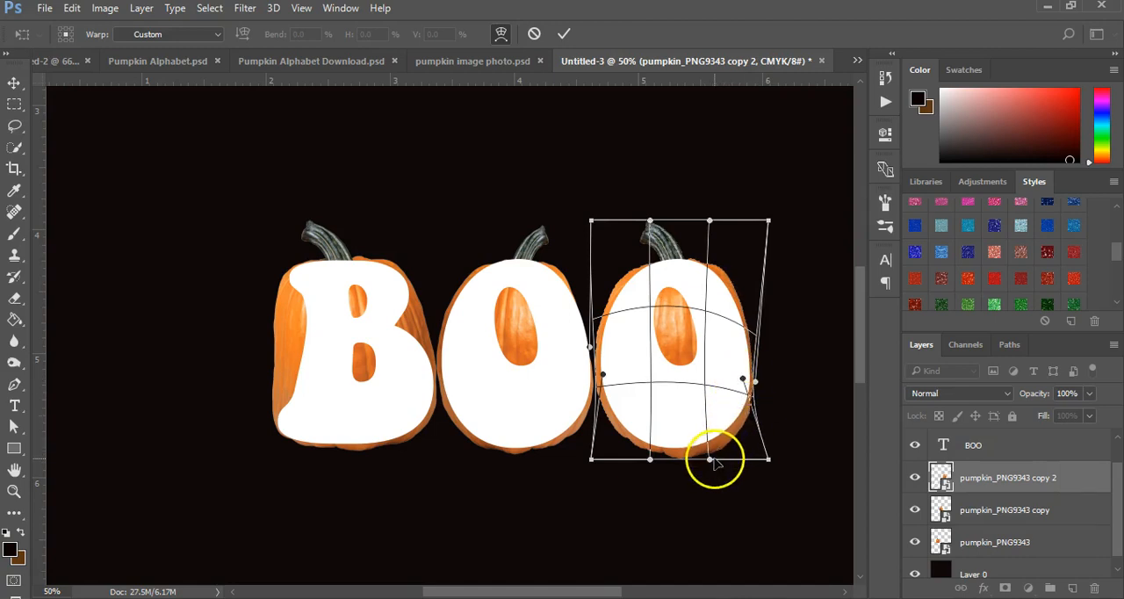
mouse_move(710, 460)
mouse_down()
mouse_move(708, 444)
mouse_move(699, 451)
mouse_up()
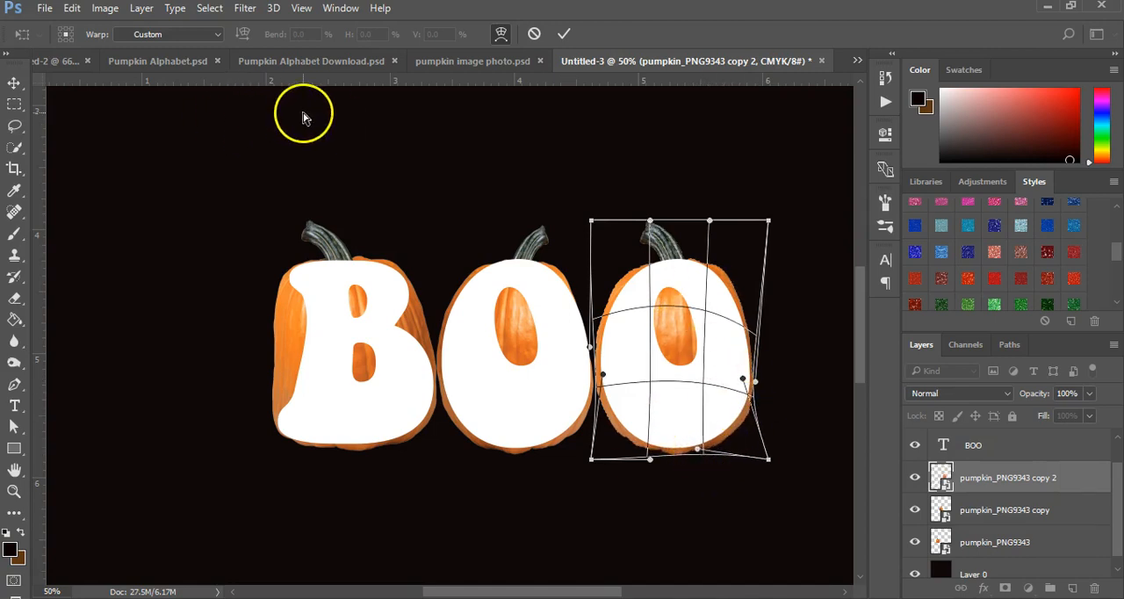
key(Return)
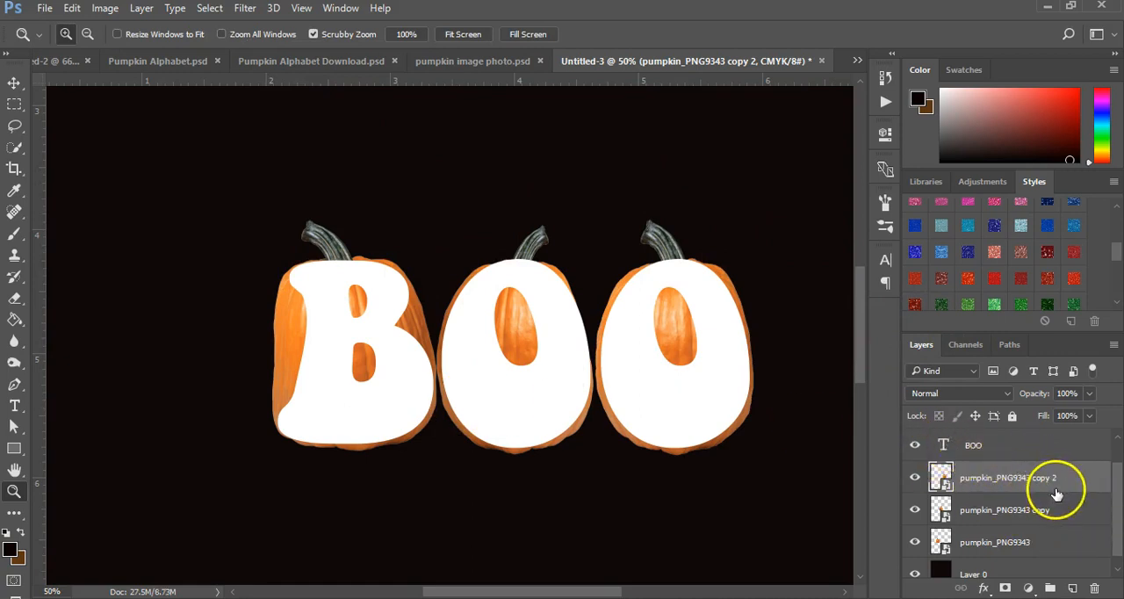
Step: Merge the three pumpkin layers into a single layer
shift+click(1016, 545)
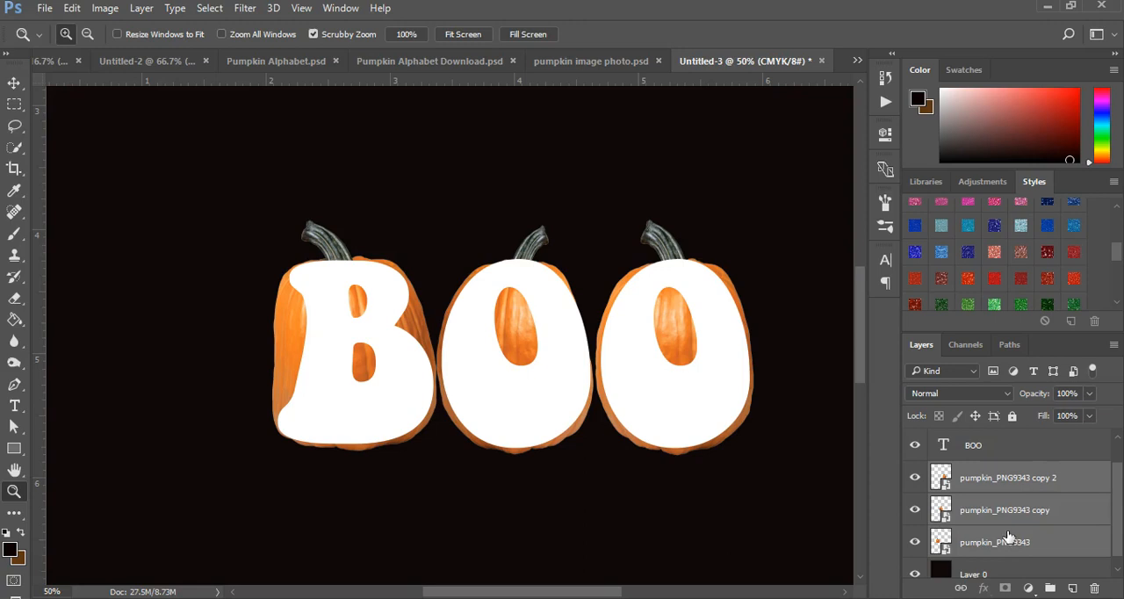
key(ctrl+e)
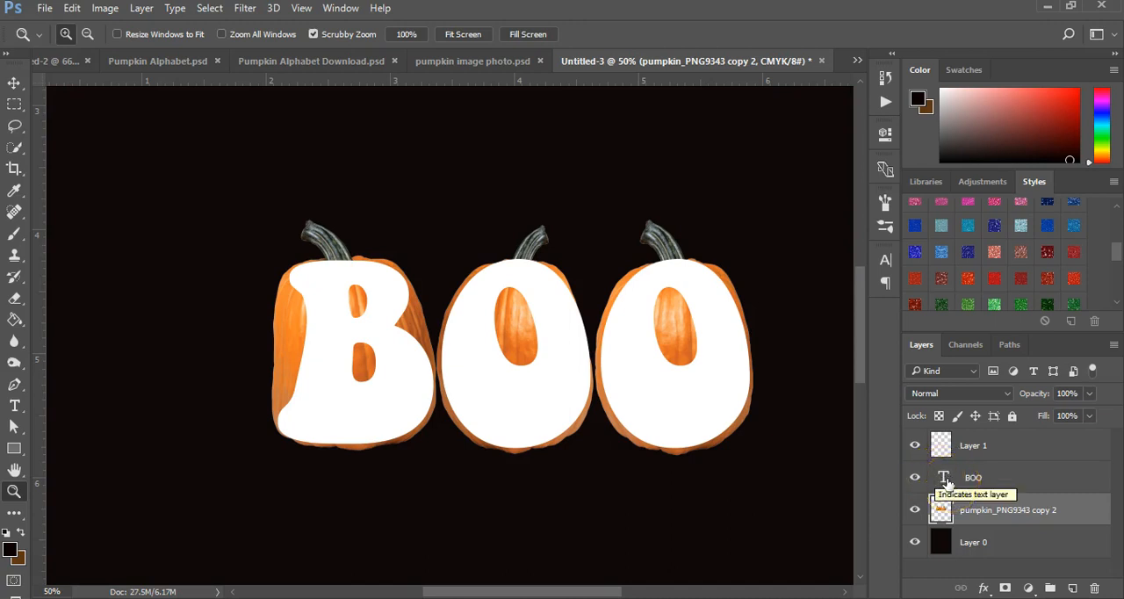
Step: Mask the merged pumpkin layer to the outline of the BOO text and hide the text layer
ctrl+click(944, 480)
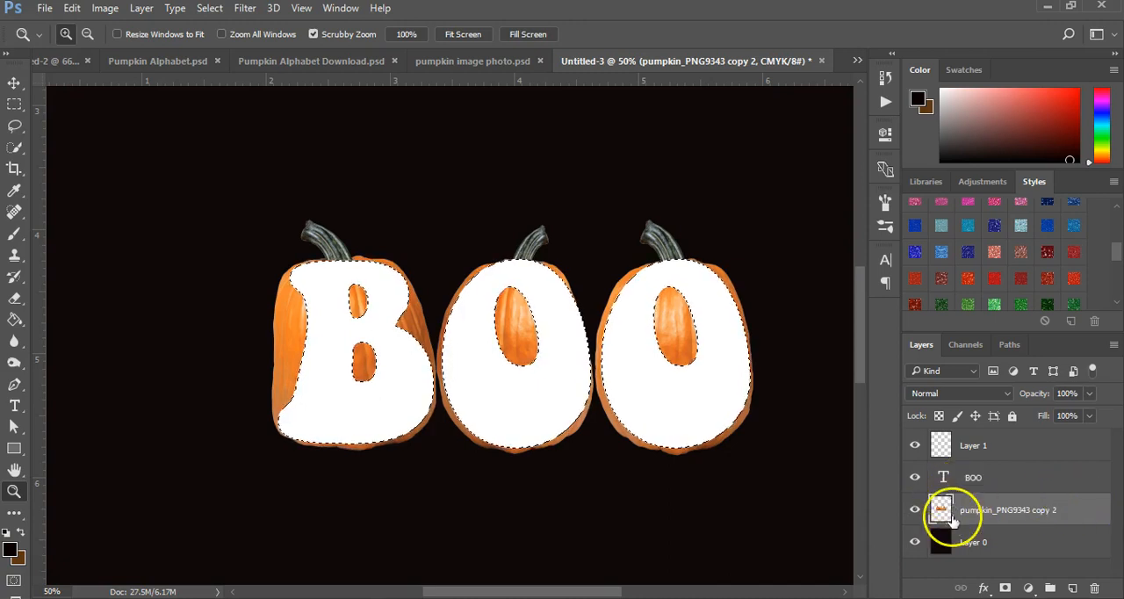
click(1005, 590)
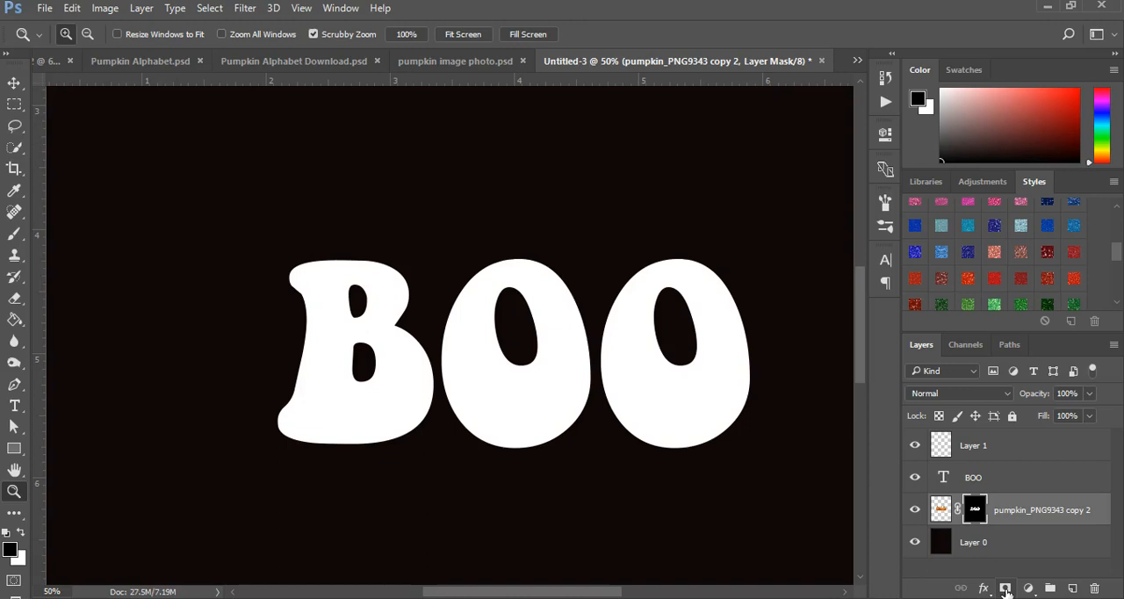
click(915, 477)
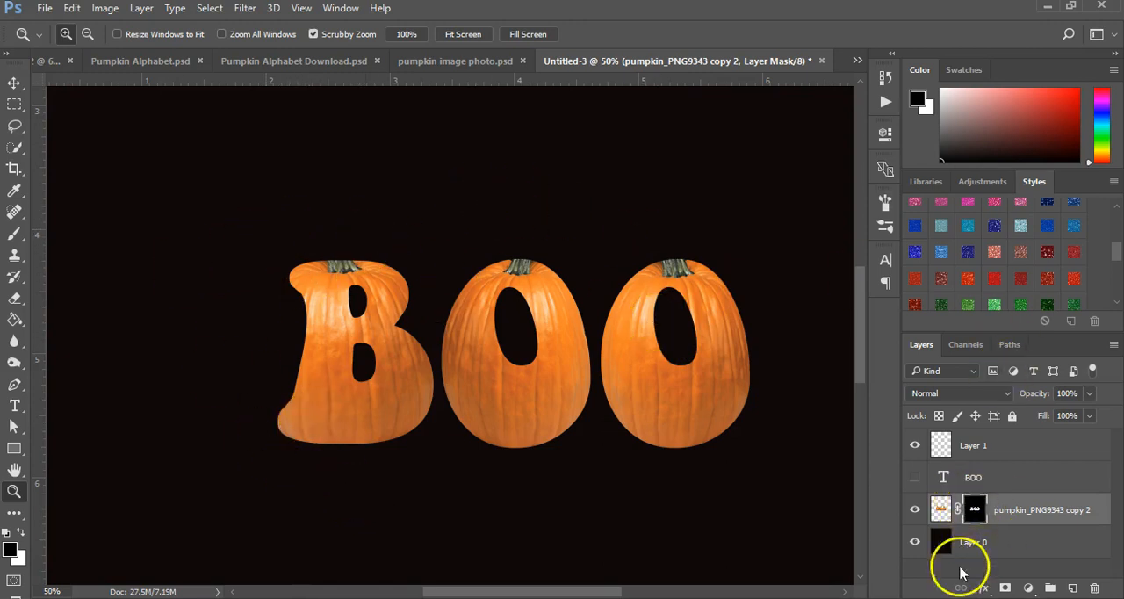
Step: Reveal the B's stem by painting white on the pumpkin layer's mask with a 50 px soft brush at 100% opacity
click(14, 234)
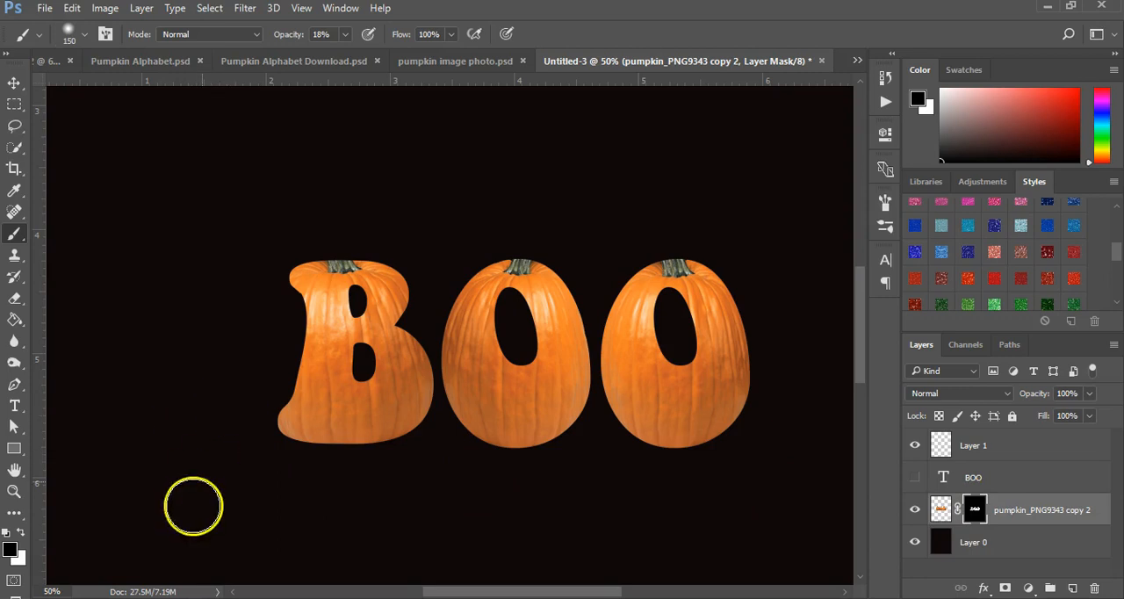
key(x)
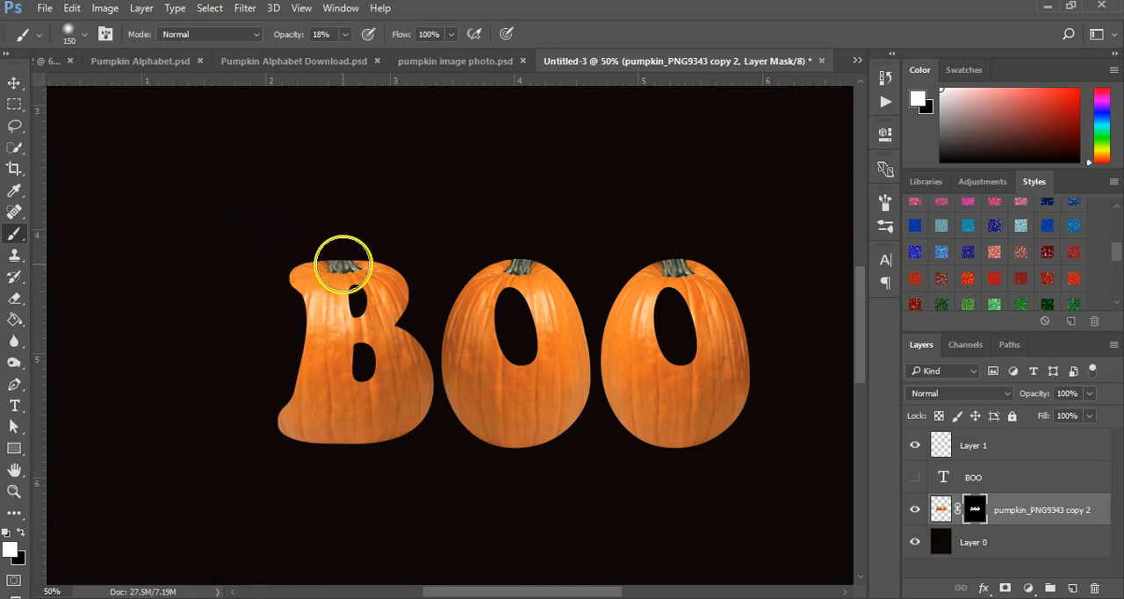
key(bracketleft)
key(bracketleft)
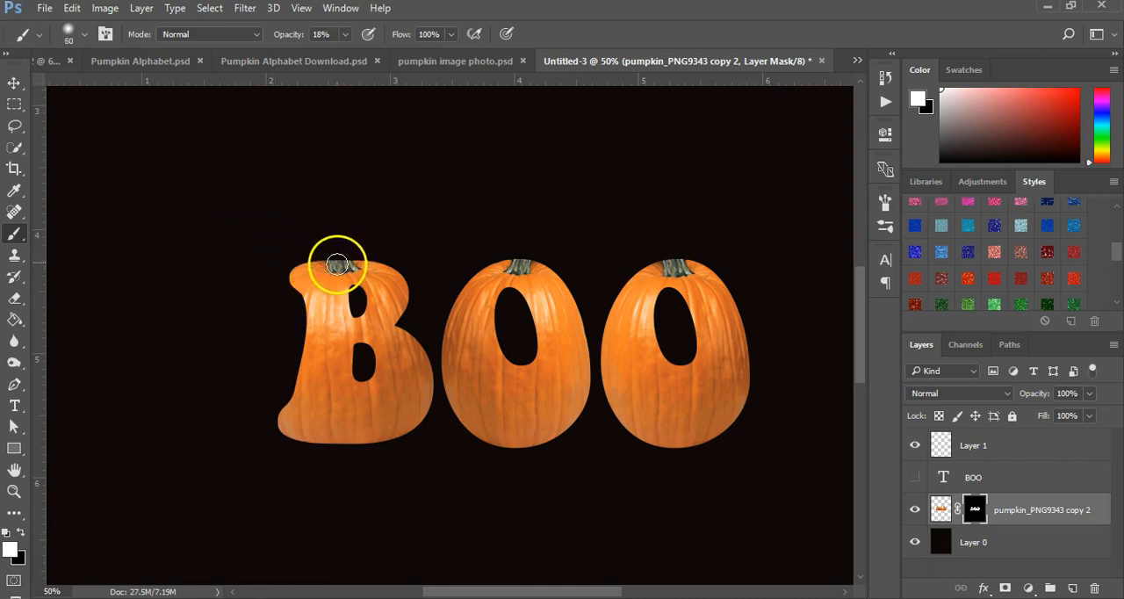
drag(338, 258, 340, 264)
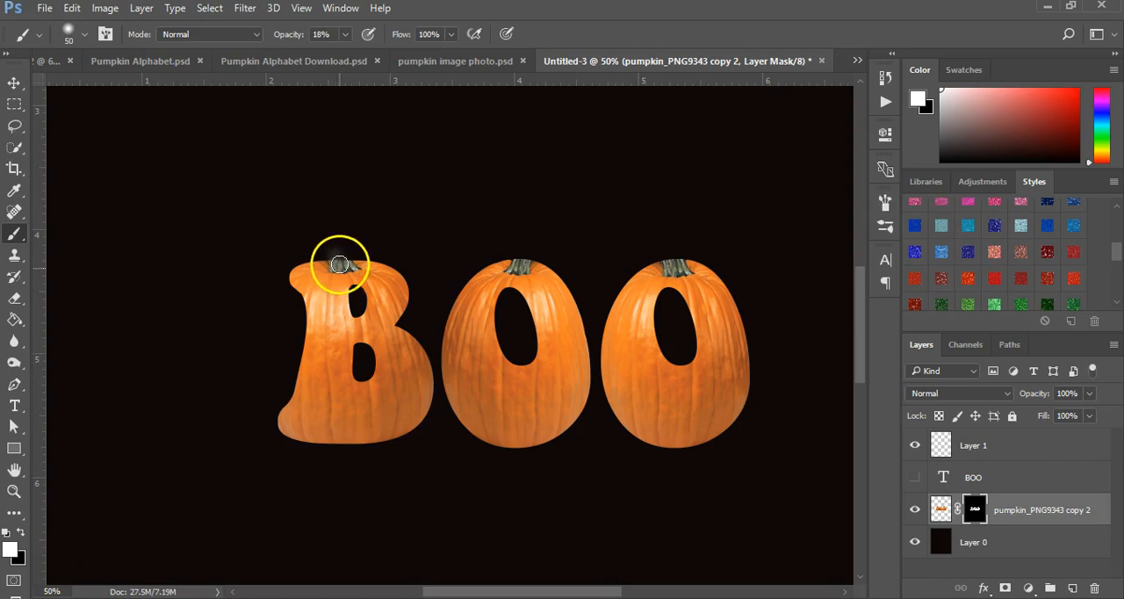
click(345, 34)
drag(341, 55, 475, 65)
mouse_move(347, 262)
mouse_down()
mouse_move(333, 254)
mouse_move(333, 266)
mouse_up()
Step: Reveal the stems of both O's on the mask, reducing the brush to 30 px, and clean up around the stems with black
drag(524, 266, 523, 261)
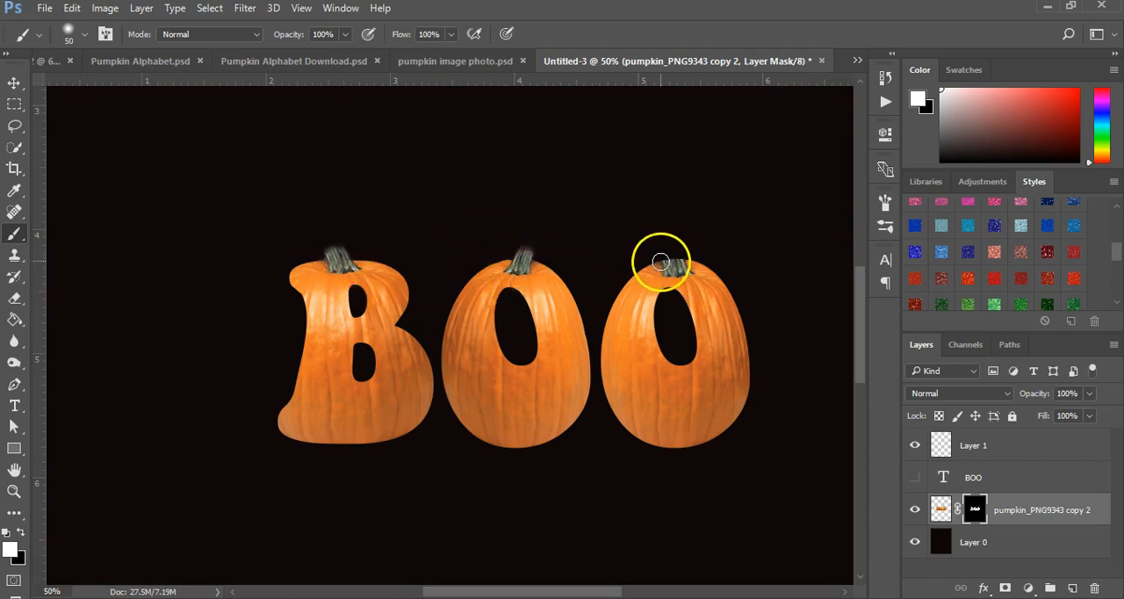
drag(673, 266, 656, 257)
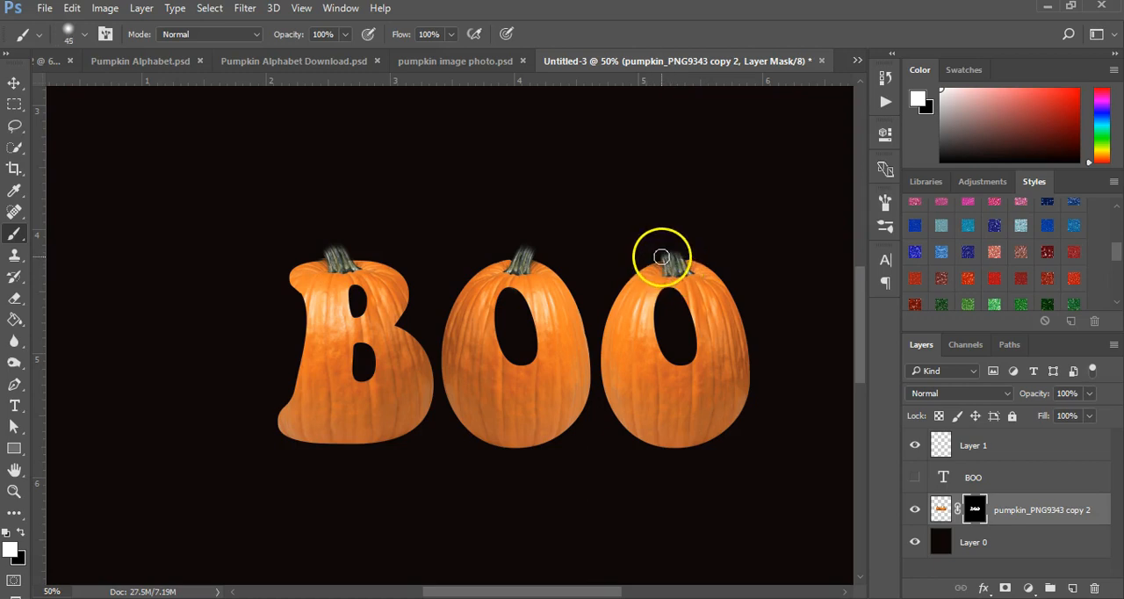
drag(660, 250, 667, 252)
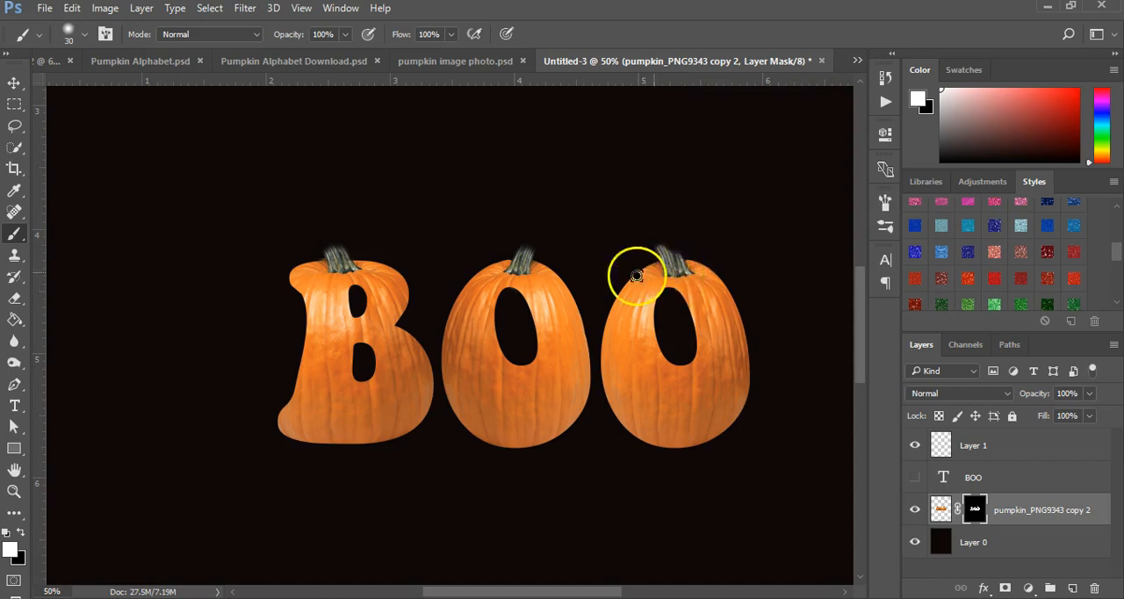
key(x)
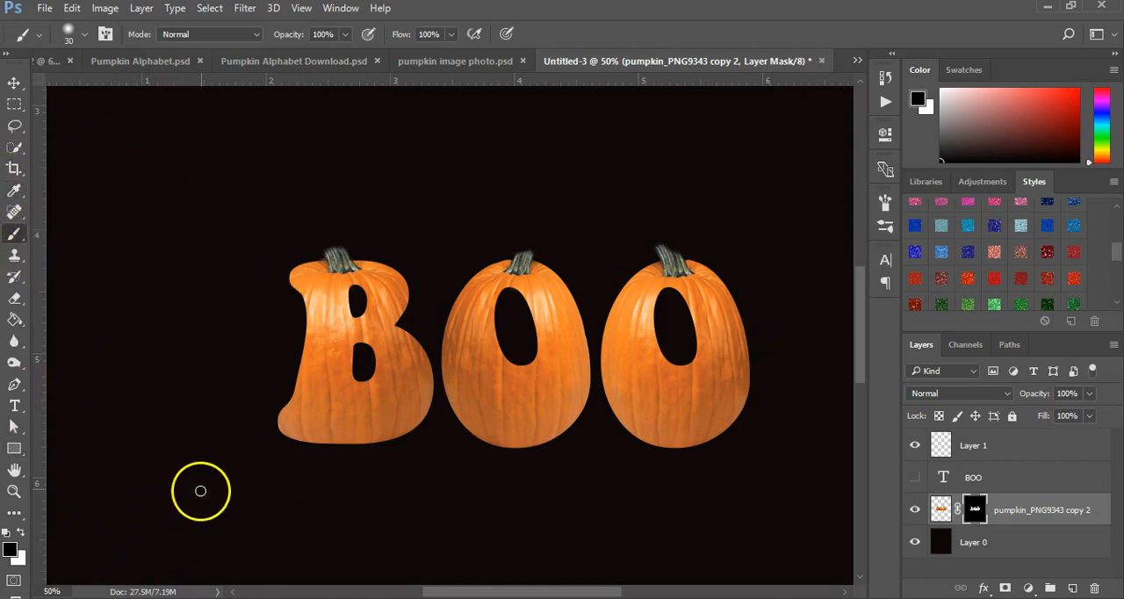
key(x)
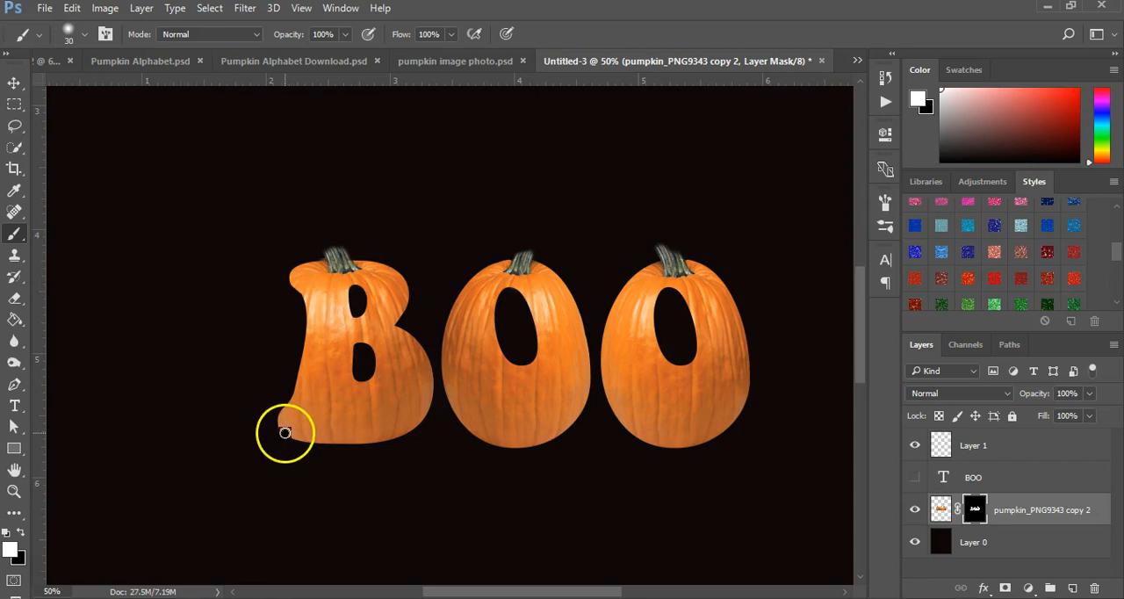
Step: Try to extend the B's upper left tip by painting white on the mask with an enlarged soft brush
key(bracketleft)
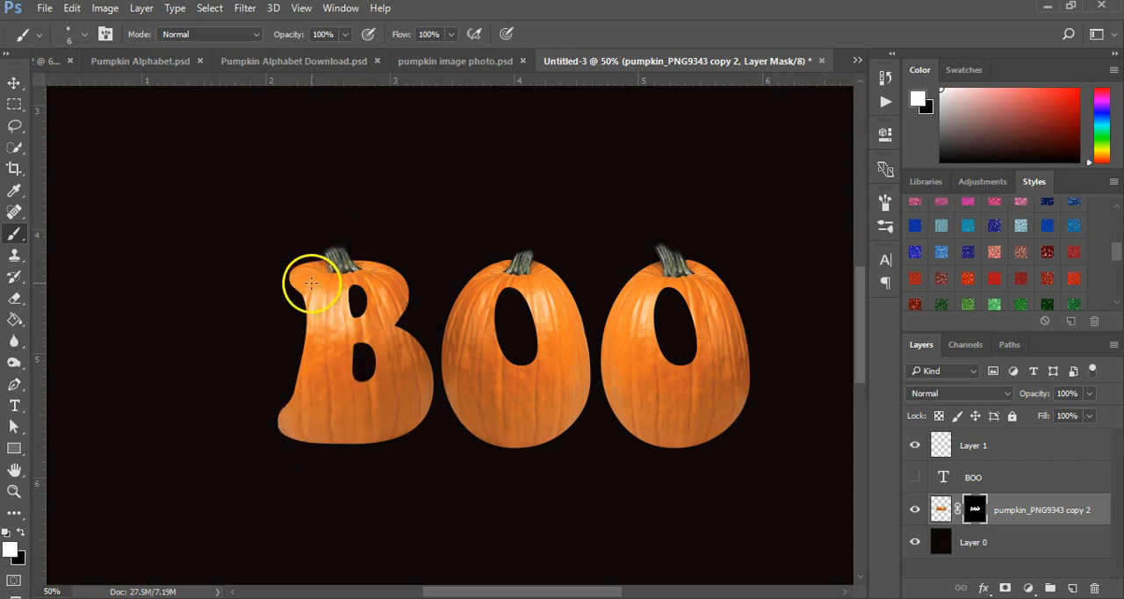
key(bracketright)
key(bracketright)
drag(311, 283, 304, 284)
key(bracketleft)
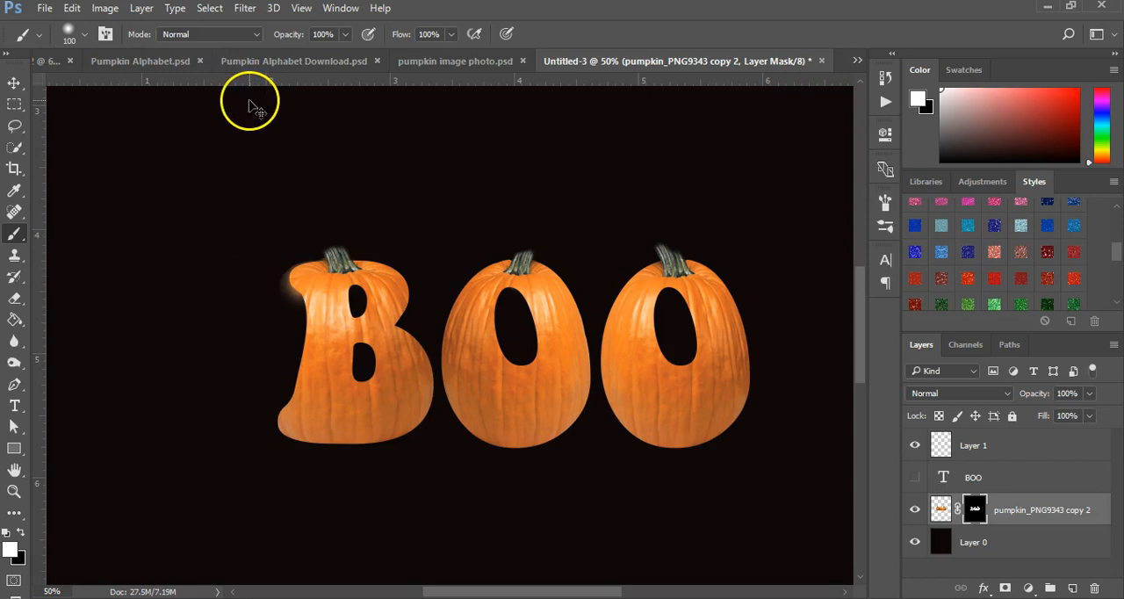
Step: Round out the B's upper left tip on the mask with a 100 px white brush at 100% hardness
click(83, 36)
drag(112, 127, 241, 153)
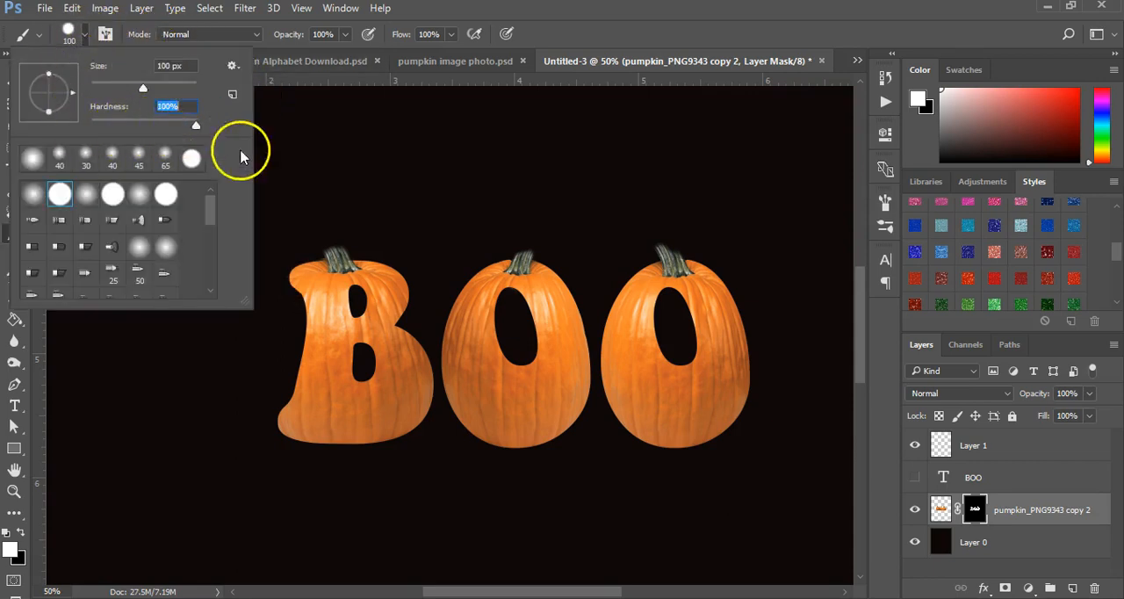
click(308, 283)
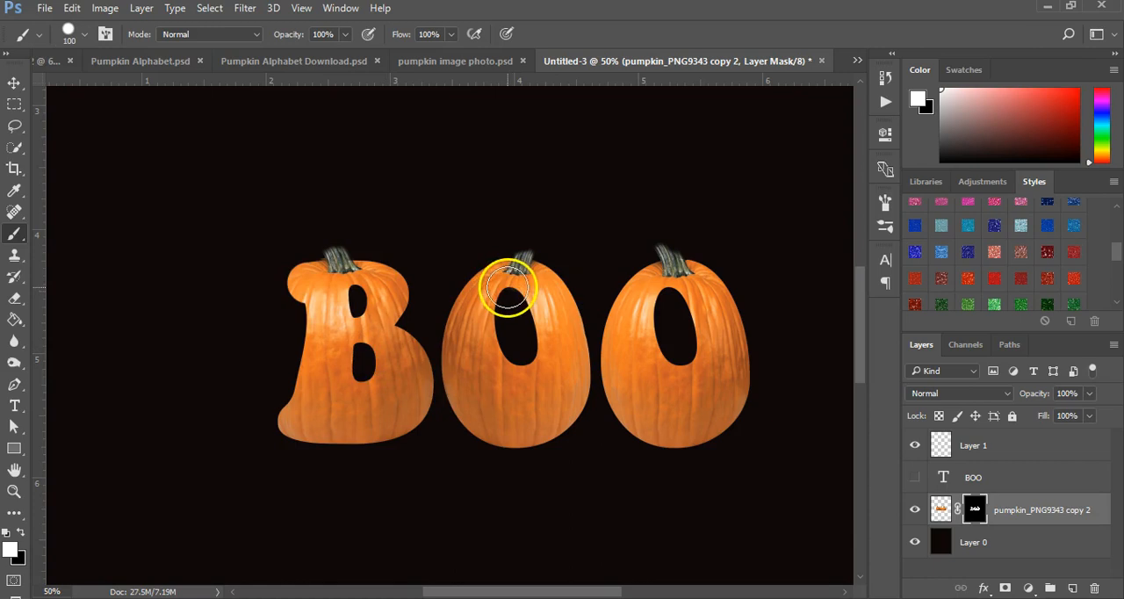
Step: Try painting white over the middle O's hole on the mask and undo the stroke
mouse_move(496, 325)
mouse_down()
mouse_move(477, 350)
mouse_move(506, 278)
mouse_move(548, 323)
mouse_move(555, 355)
mouse_move(516, 387)
mouse_move(460, 384)
mouse_move(460, 353)
mouse_move(483, 312)
mouse_move(513, 291)
mouse_move(531, 297)
mouse_move(505, 299)
mouse_move(484, 329)
mouse_move(490, 371)
mouse_move(521, 403)
mouse_up()
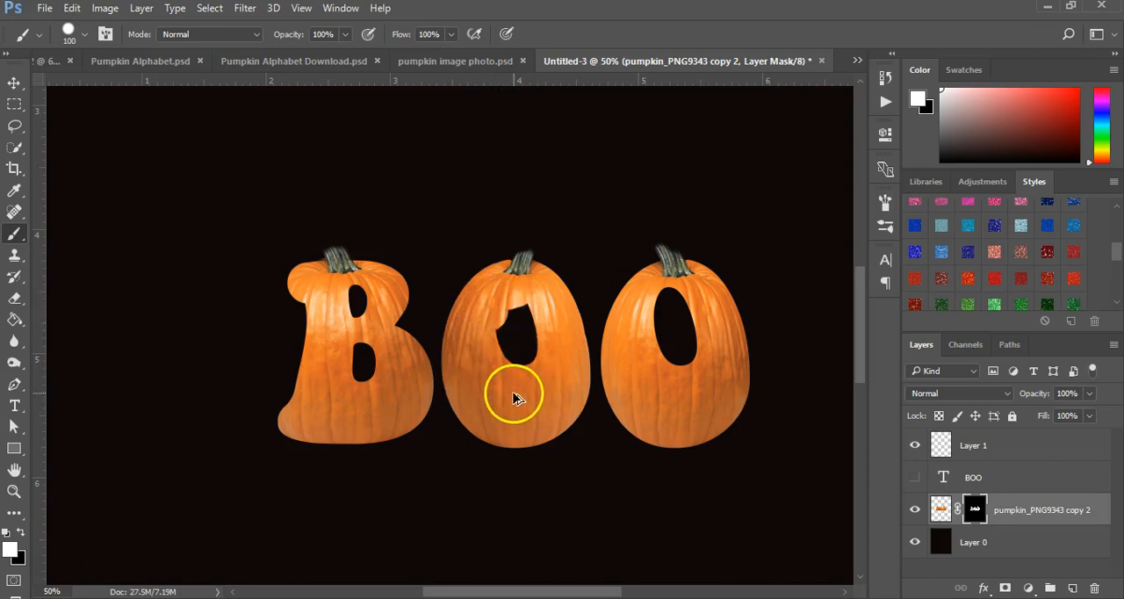
key(ctrl+z)
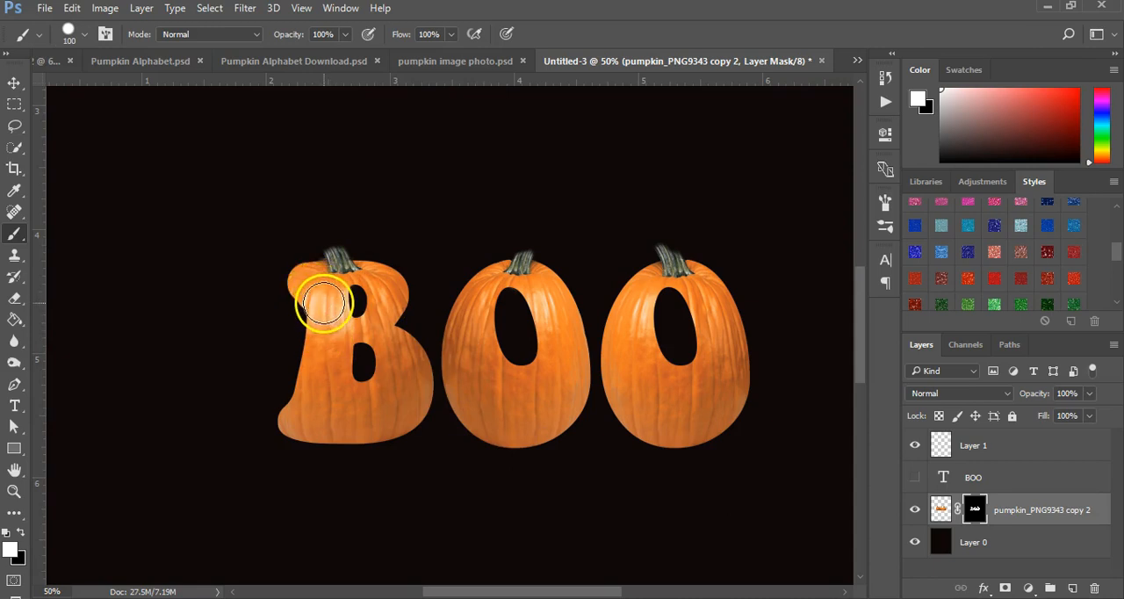
Step: Apply the layer mask permanently to the pumpkin_PNG9343 copy 2 layer
right_click(974, 509)
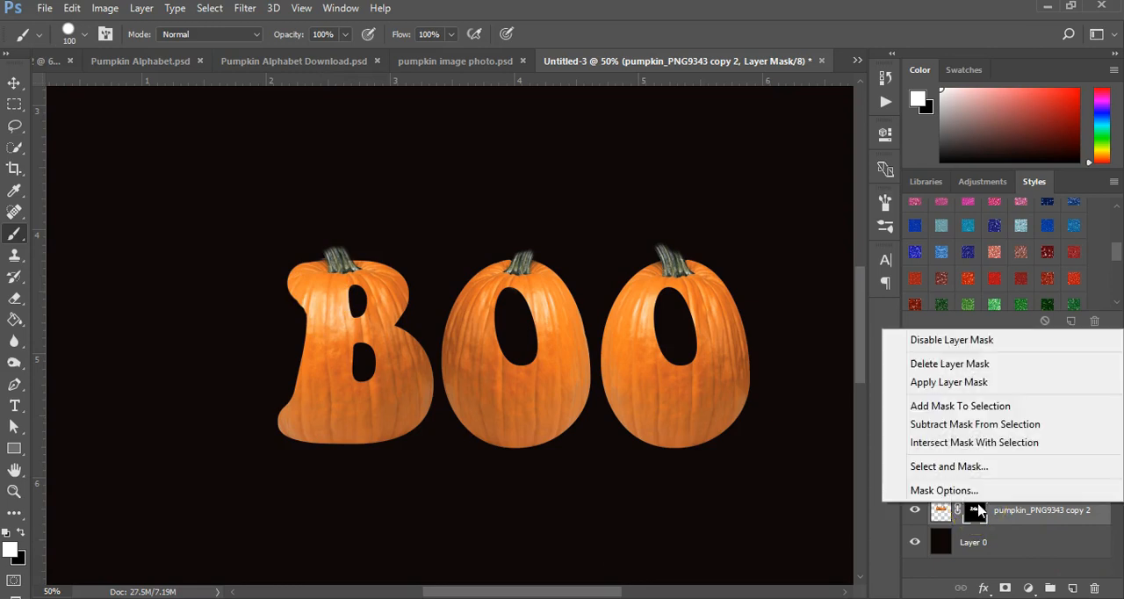
click(983, 382)
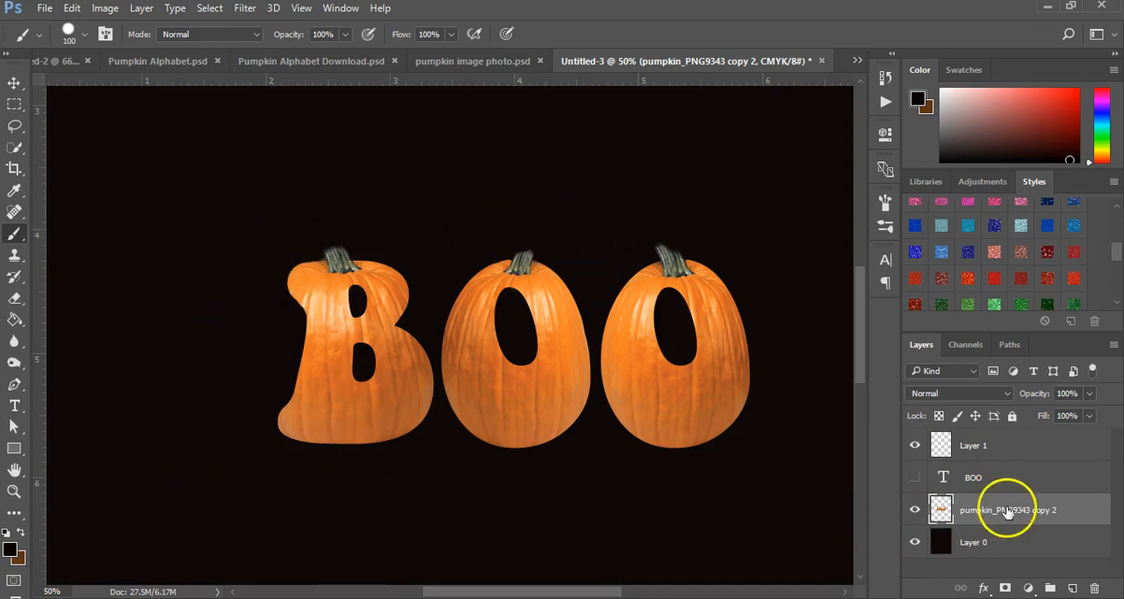
click(982, 588)
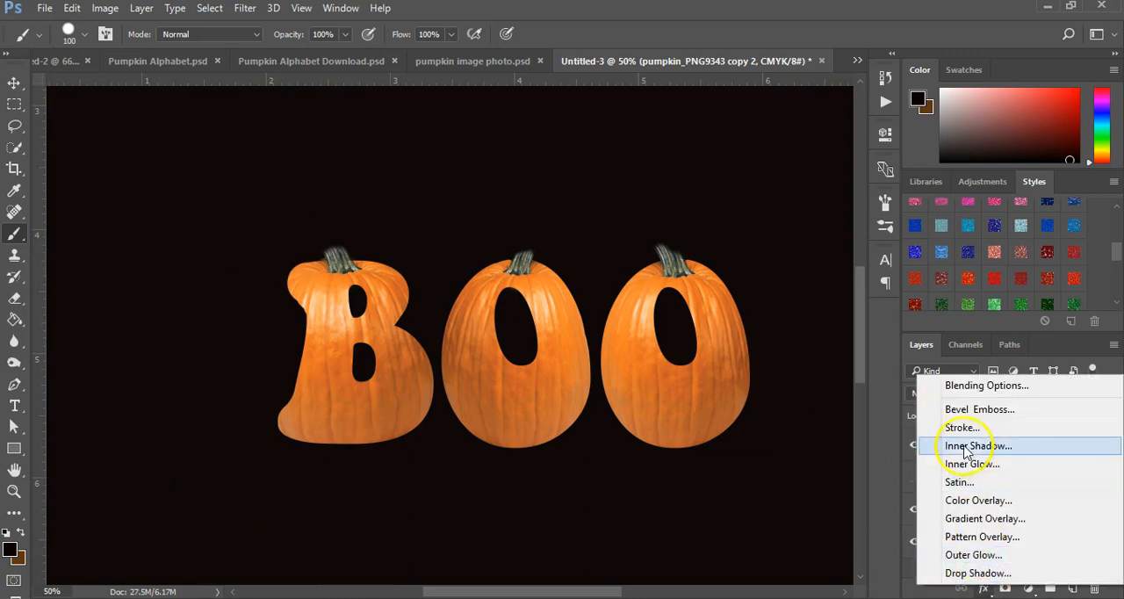
click(958, 411)
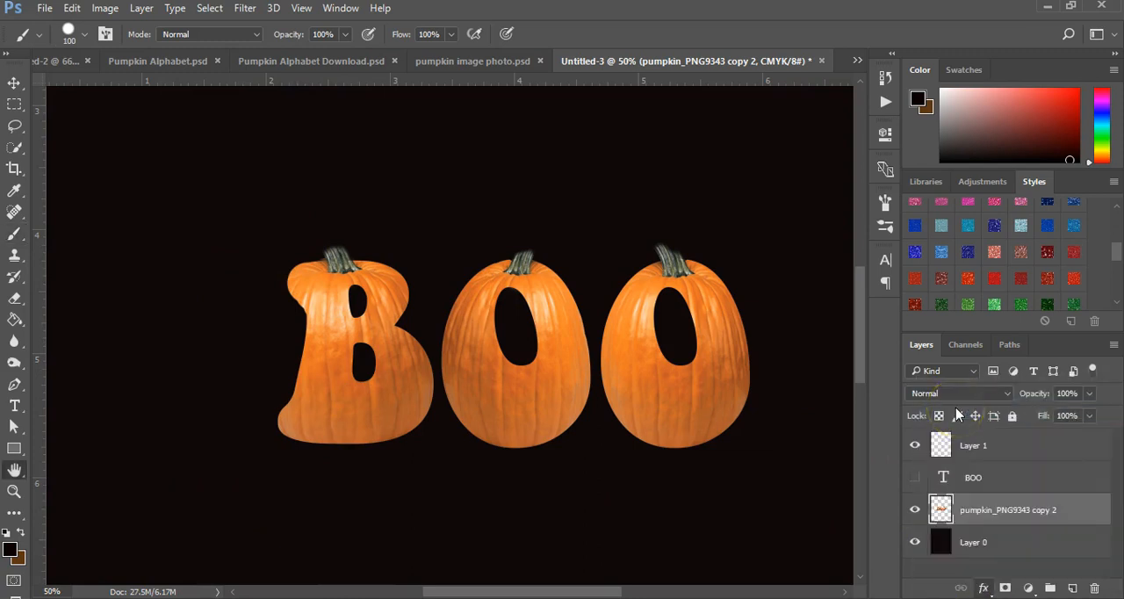
drag(672, 92, 737, 121)
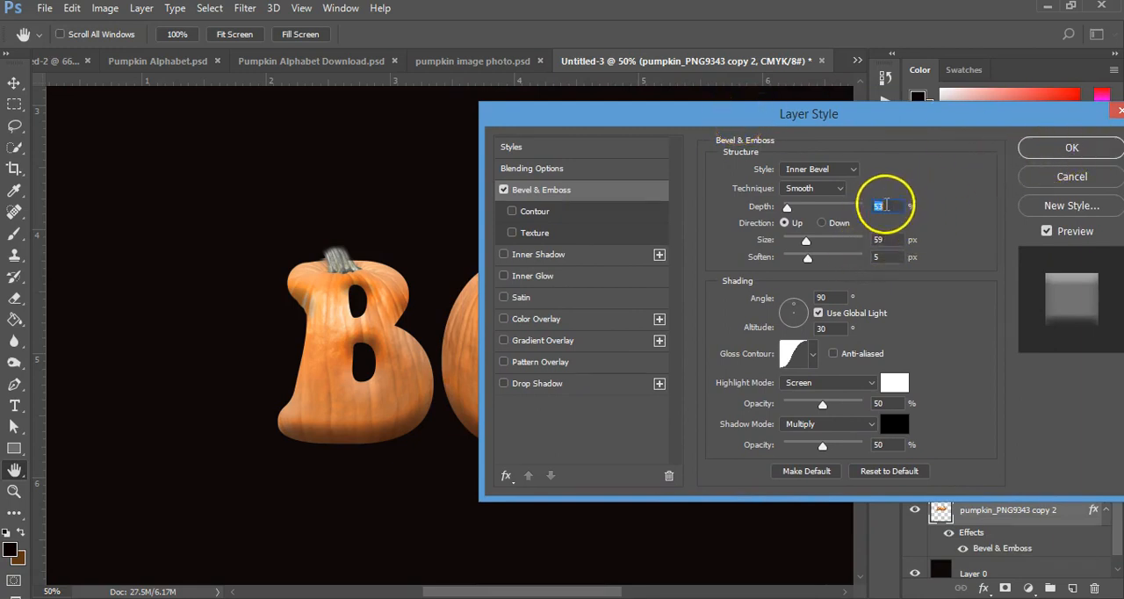
click(1086, 179)
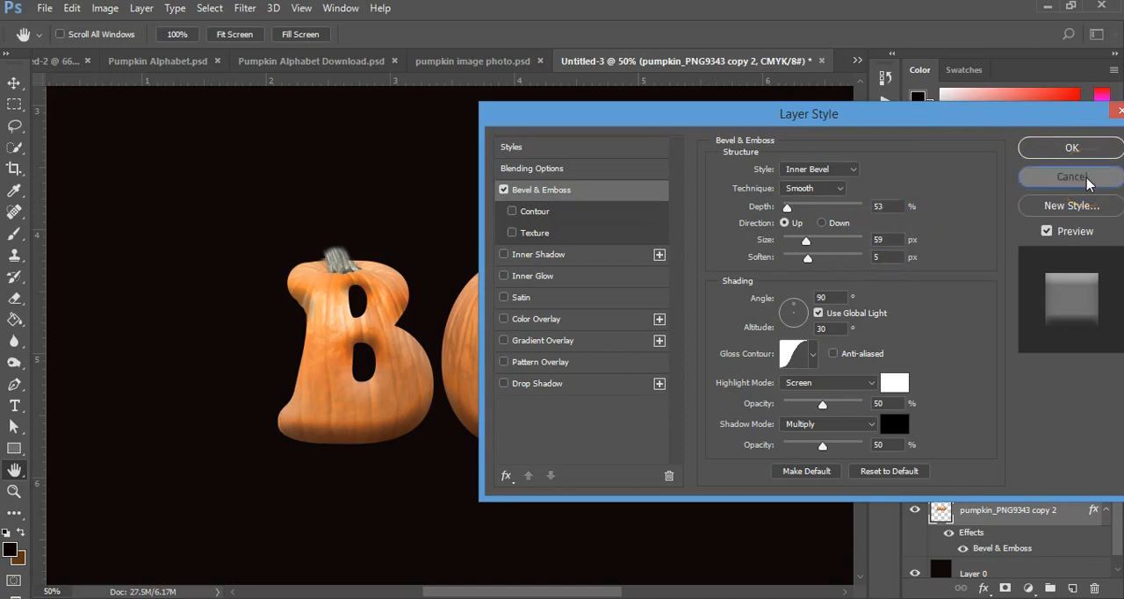
Step: View the finished pumpkin lettering in the Pumpkin Alphabet Download and pumpkin image photo documents
click(344, 66)
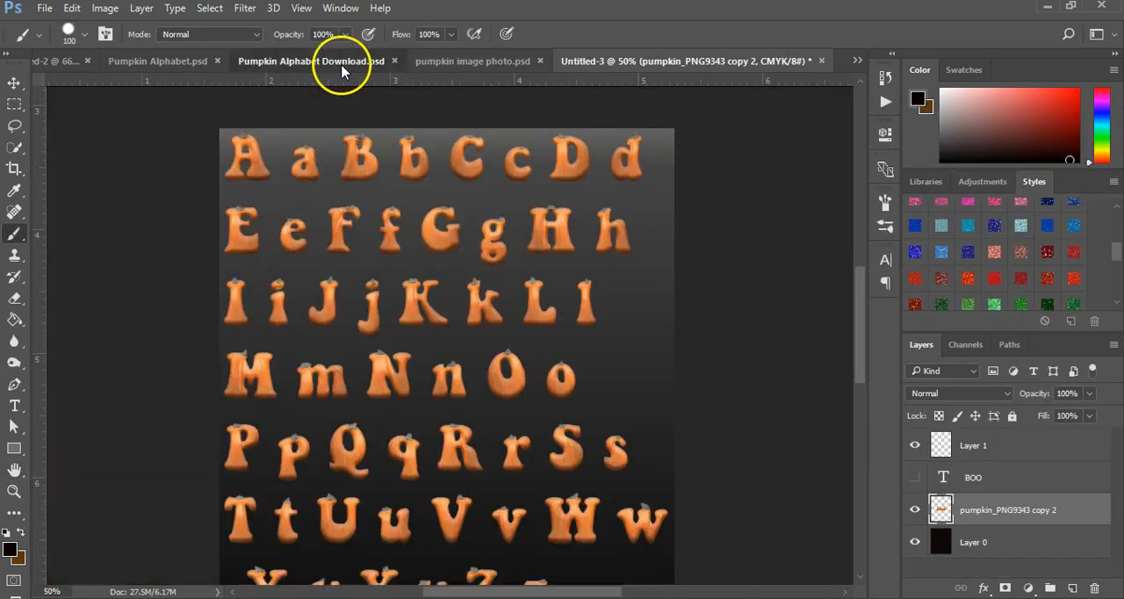
click(642, 58)
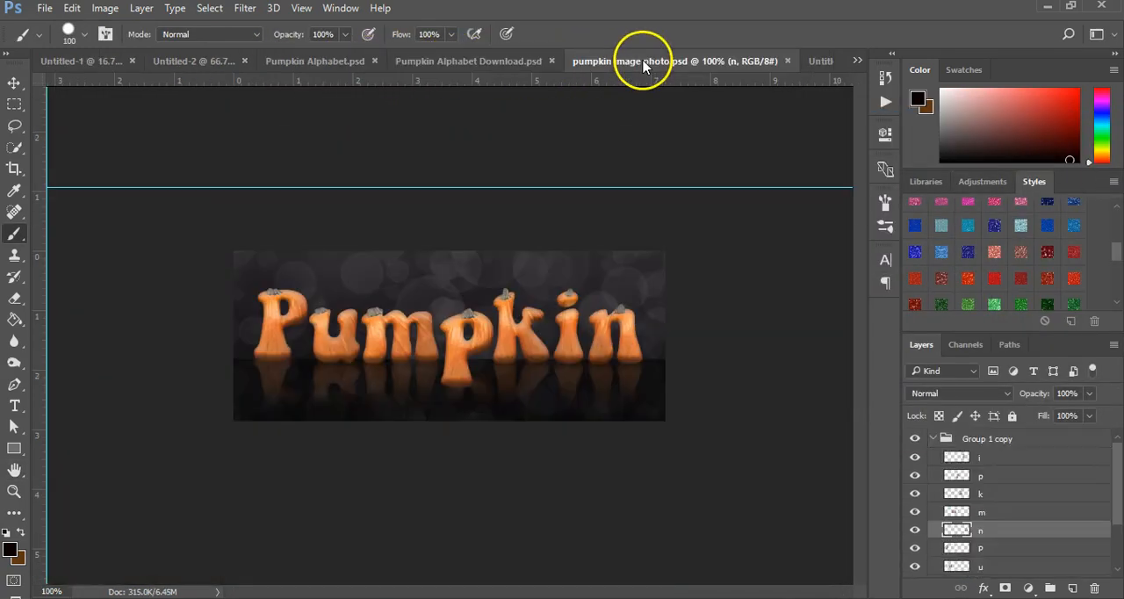
Step: Copy the layer style of the dodged layer in the Pumpkin Alphabet.psd document
click(498, 63)
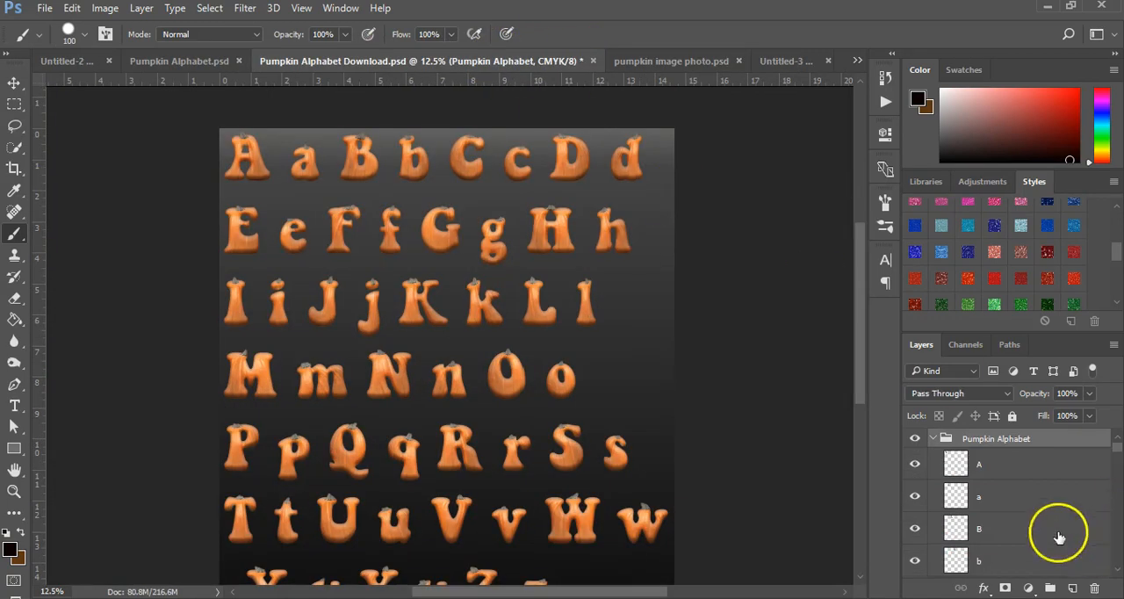
click(209, 61)
scroll(1019, 545, down, 5)
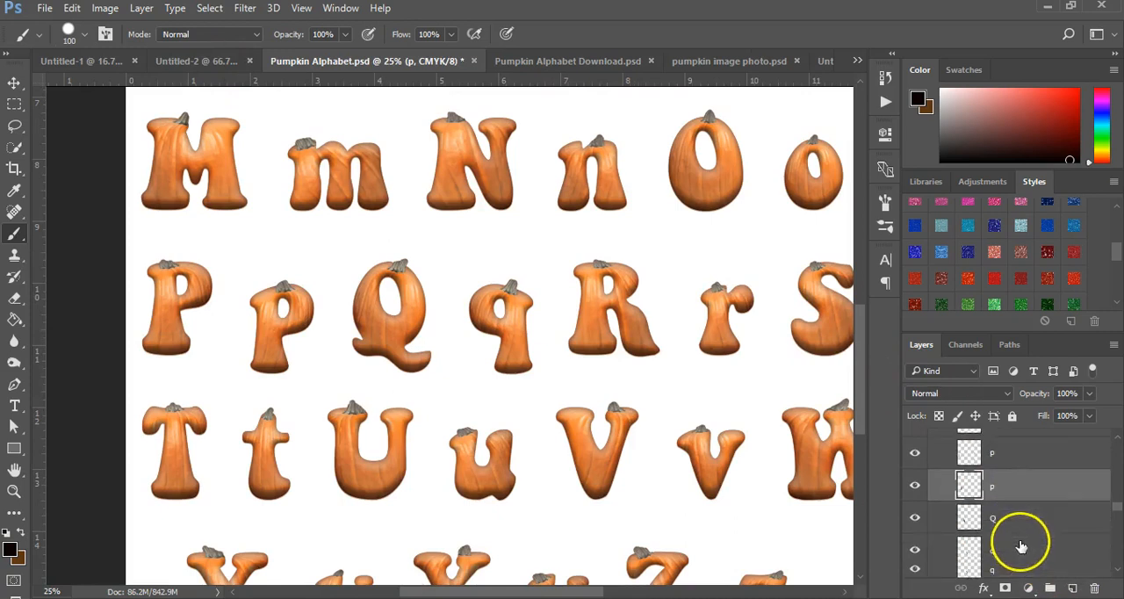
drag(1116, 503, 1115, 551)
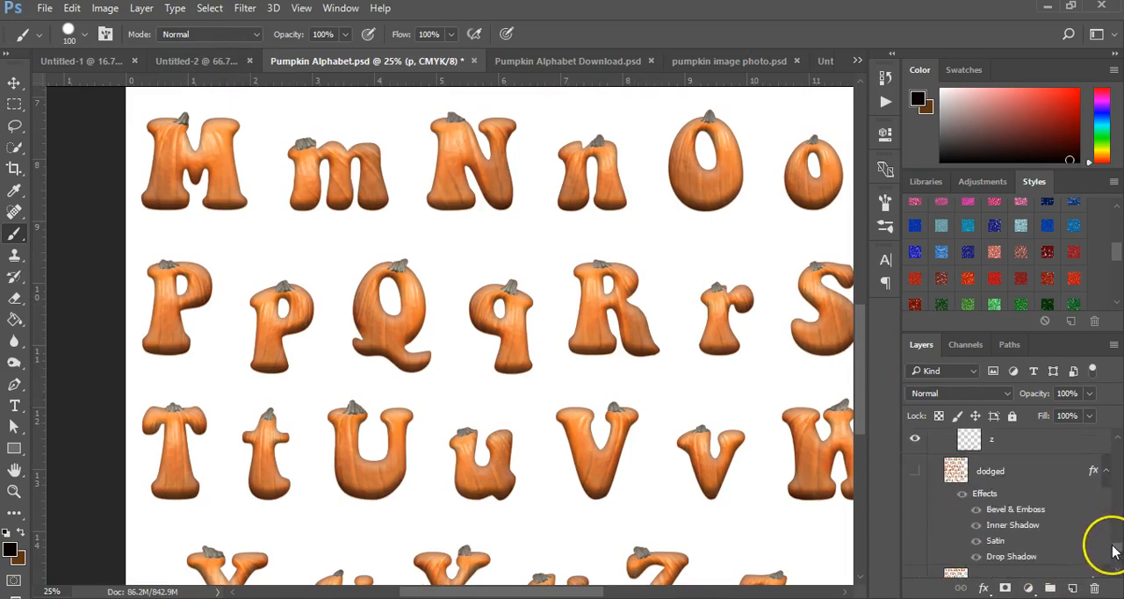
click(986, 475)
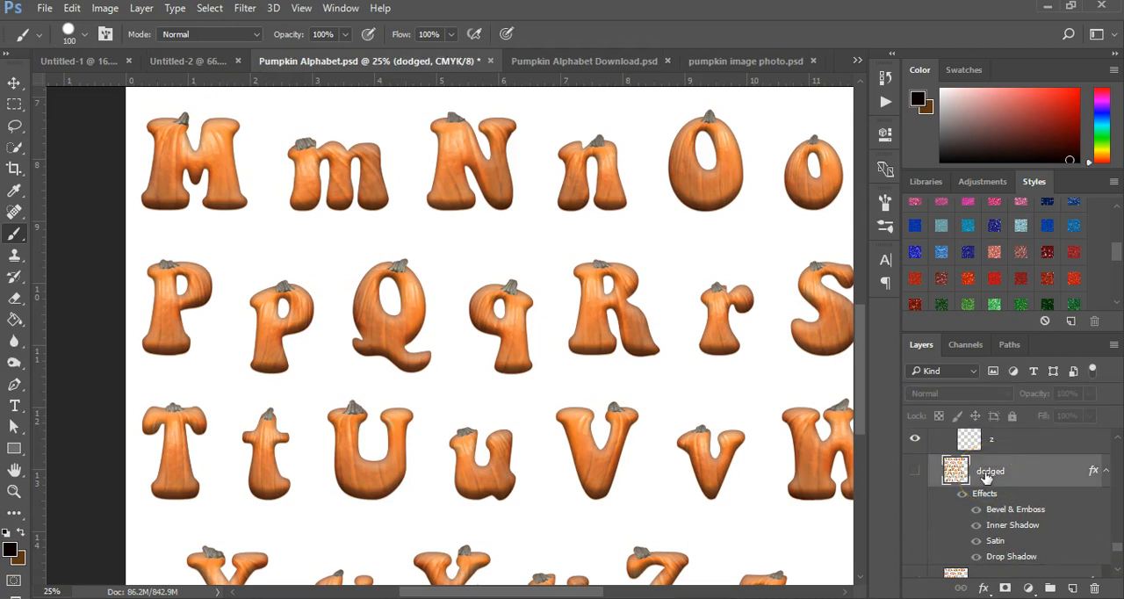
right_click(986, 475)
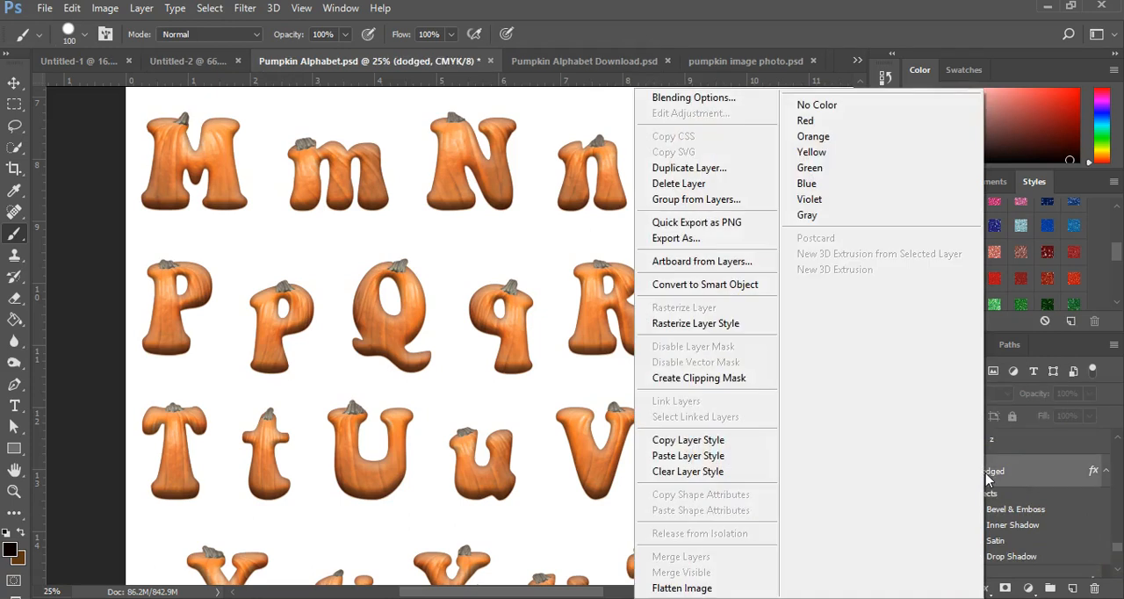
click(728, 440)
Step: Paste the copied layer style onto the pumpkin_PNG9343 copy 2 layer in the Untitled-3 document
click(745, 61)
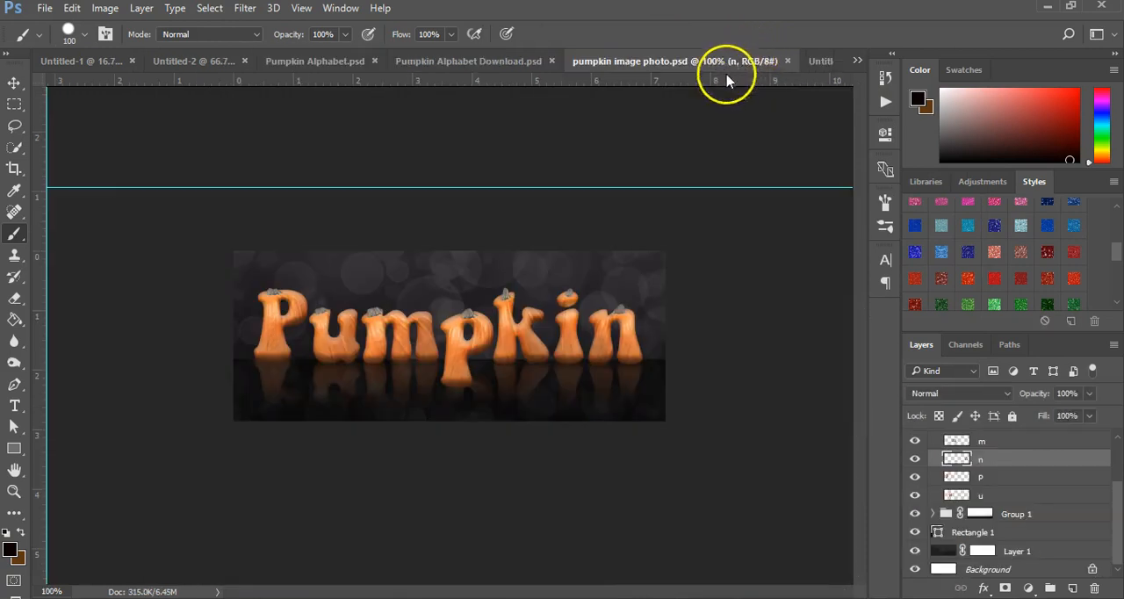
click(817, 62)
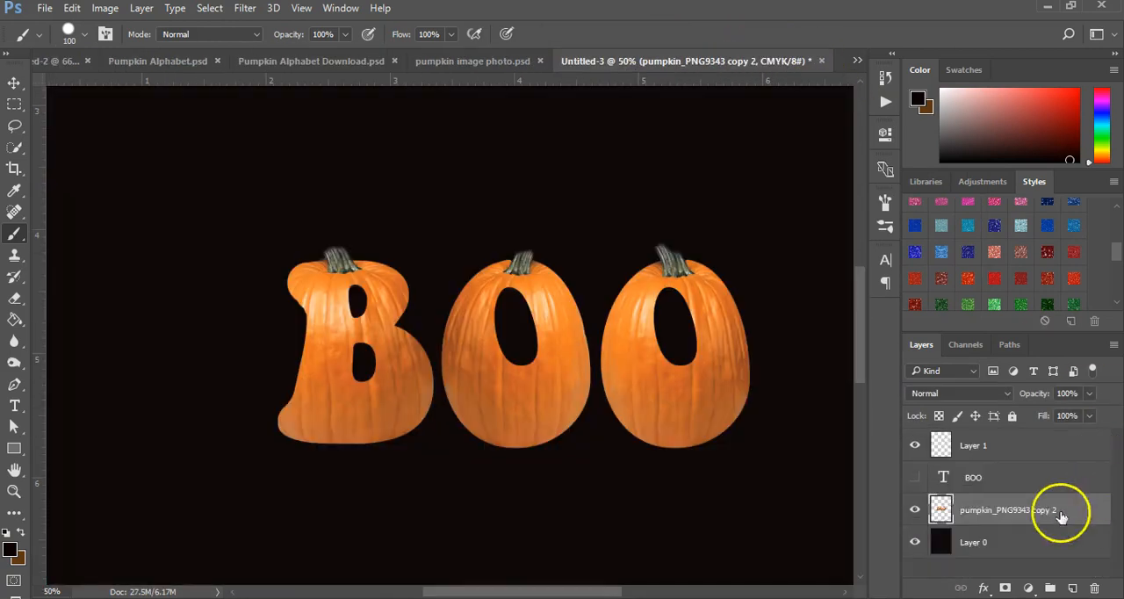
right_click(974, 508)
click(668, 454)
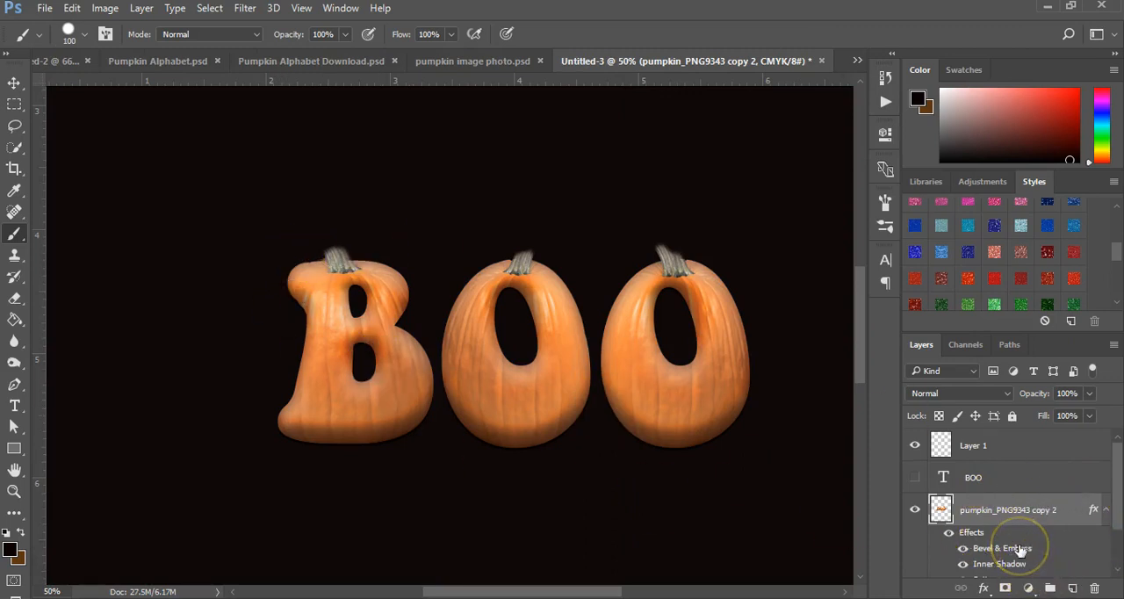
Step: Set the Bevel & Emboss highlight colour to a light peach, starting from an orange sampled on the B
double_click(1018, 549)
drag(541, 73, 828, 92)
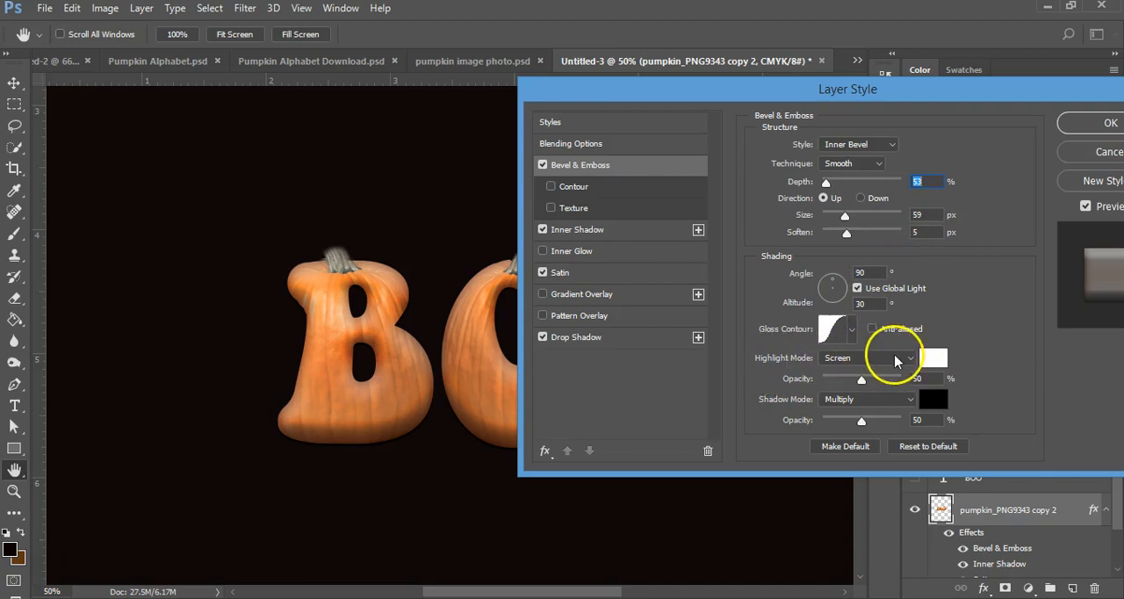
click(932, 358)
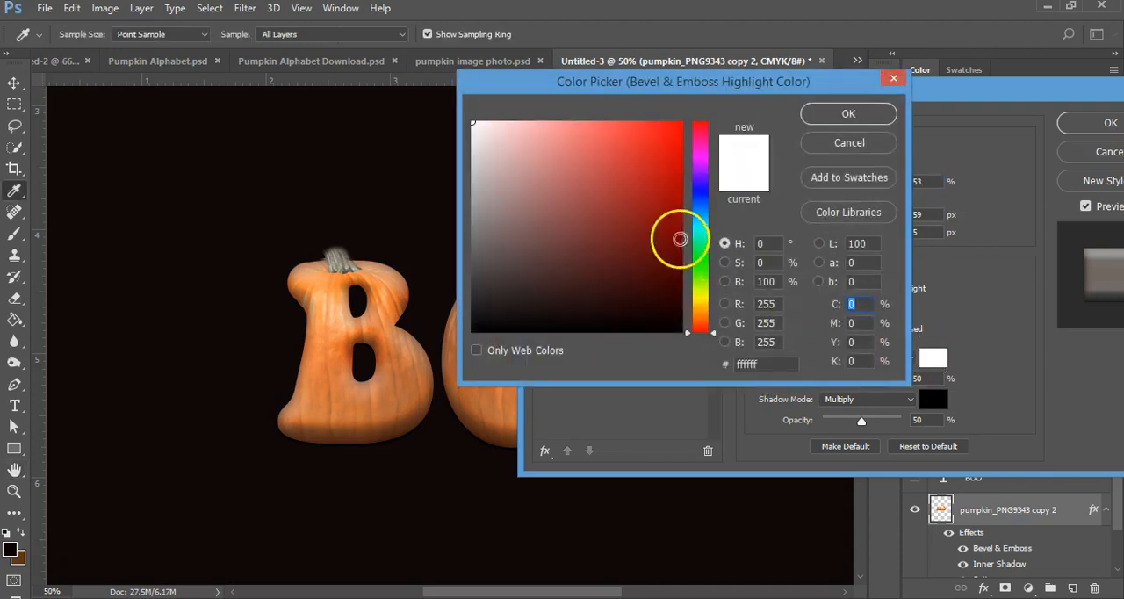
click(357, 402)
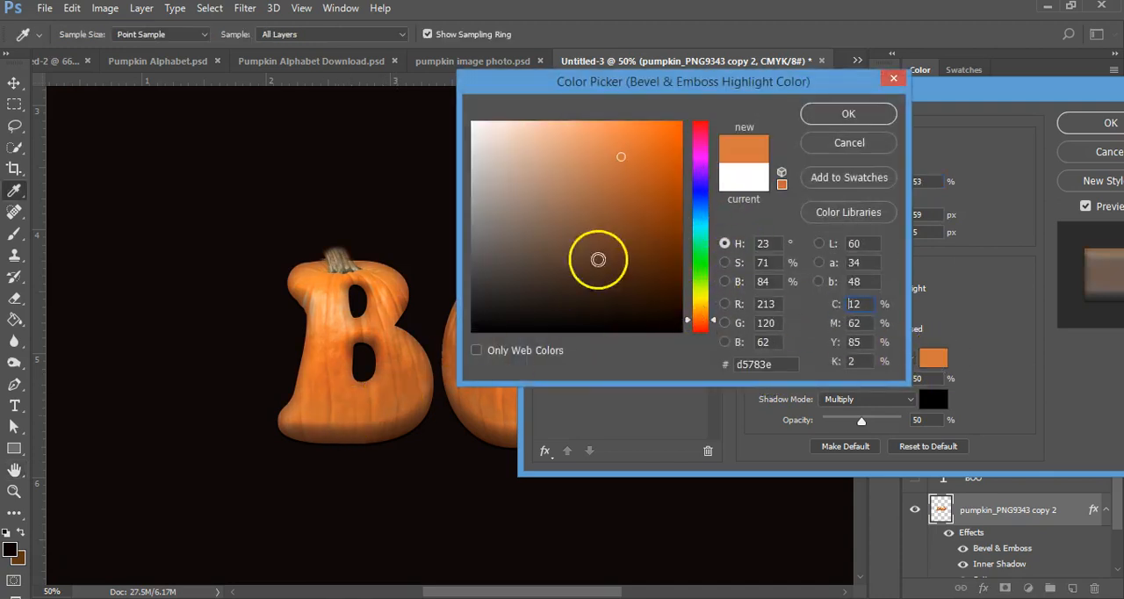
drag(589, 137, 550, 127)
click(836, 119)
Step: Set the Bevel & Emboss shadow colour to dark brown #311508, starting from a brown sampled at the B's lower edge
click(933, 400)
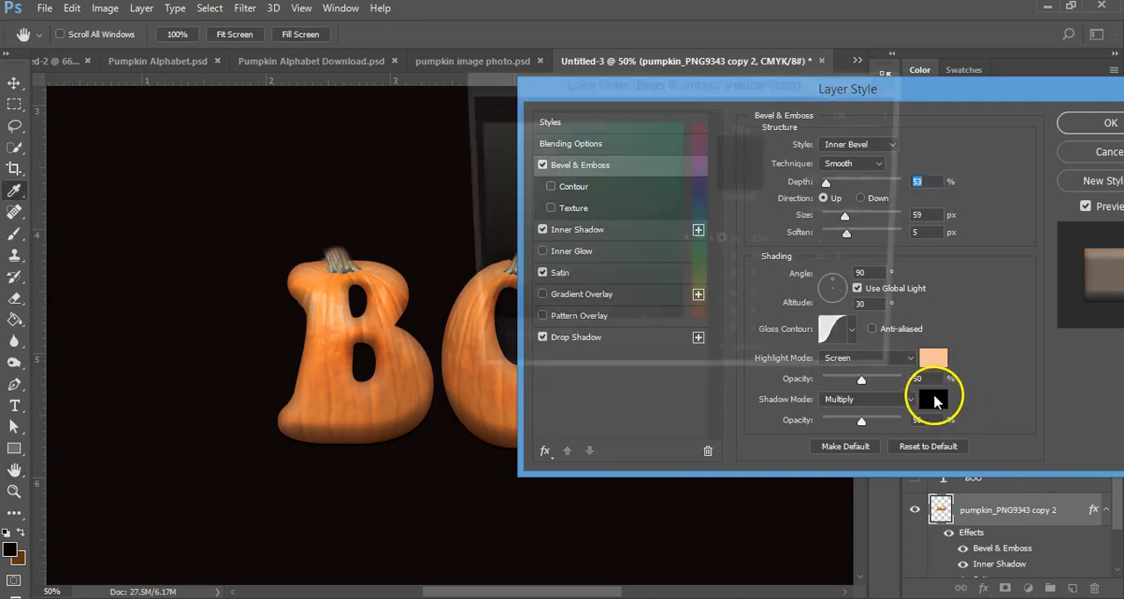
click(332, 435)
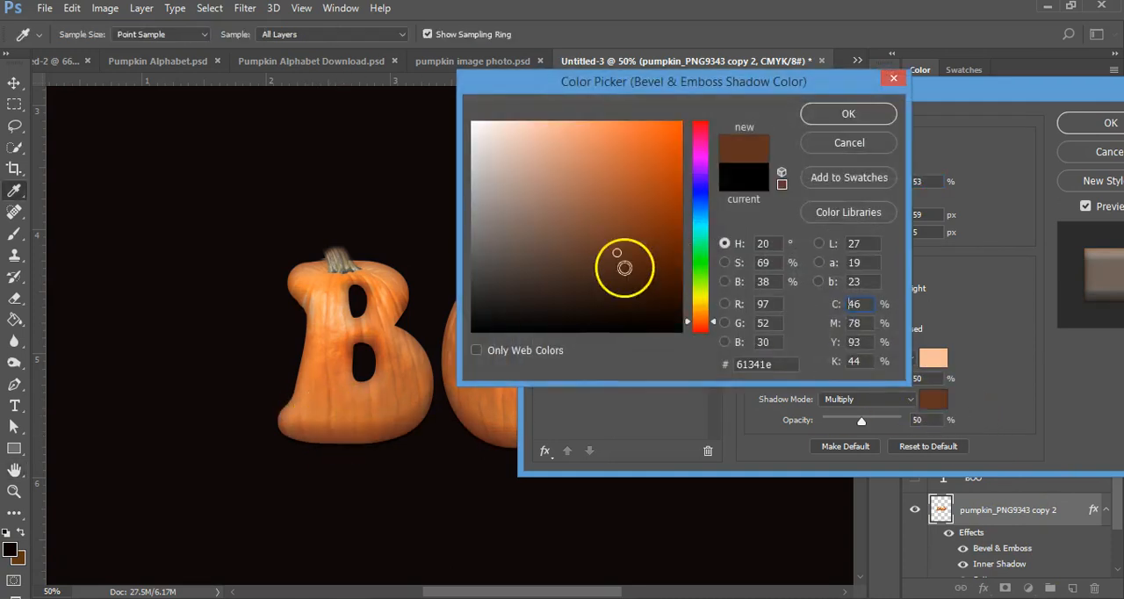
click(645, 266)
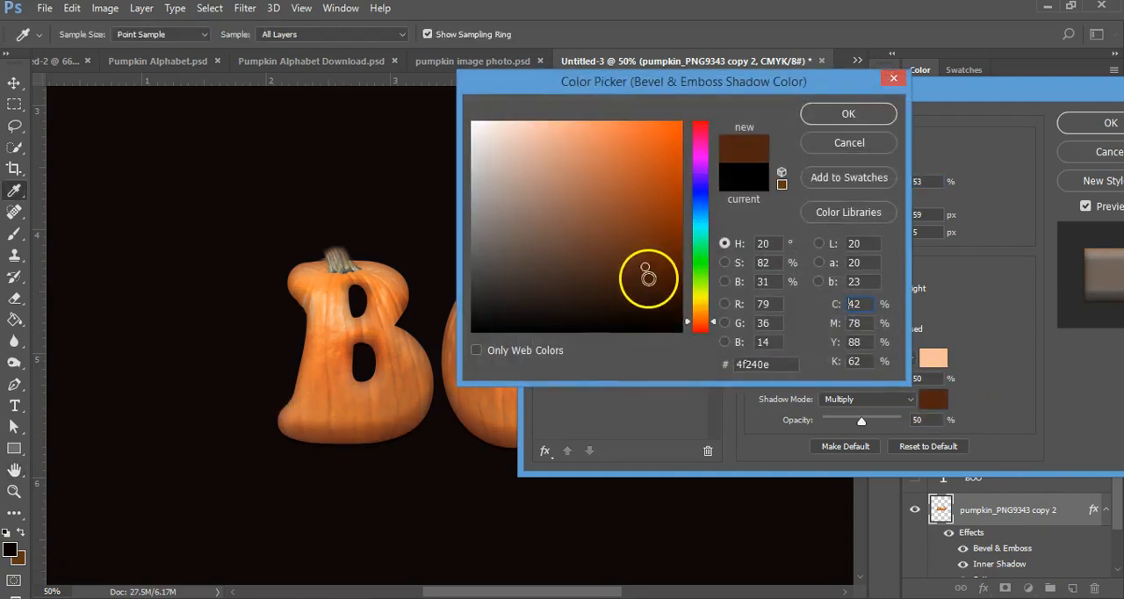
drag(648, 277, 649, 292)
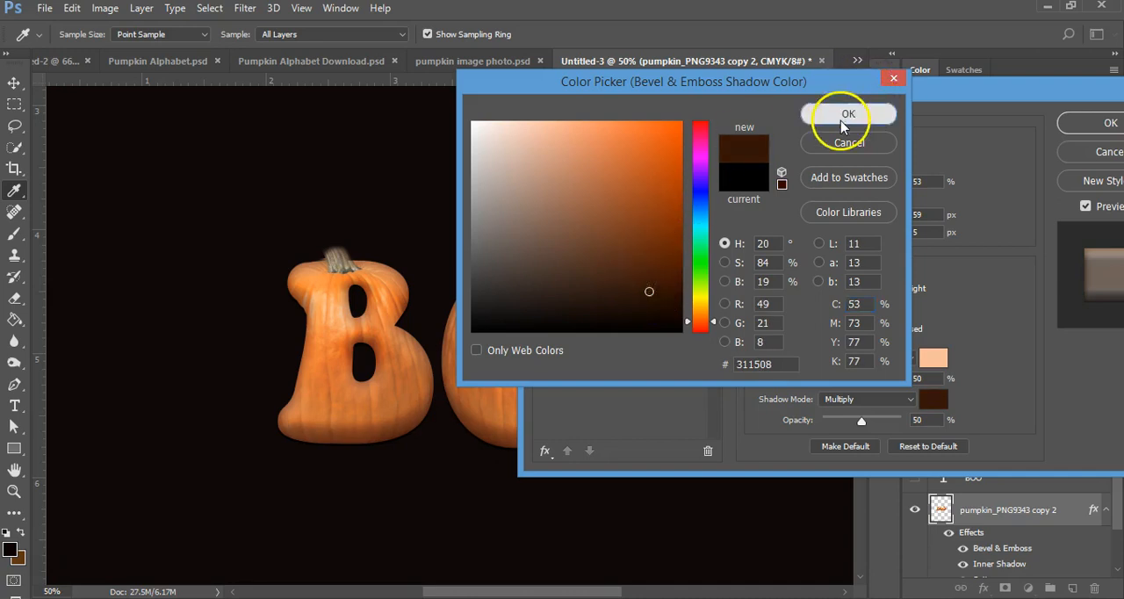
click(841, 115)
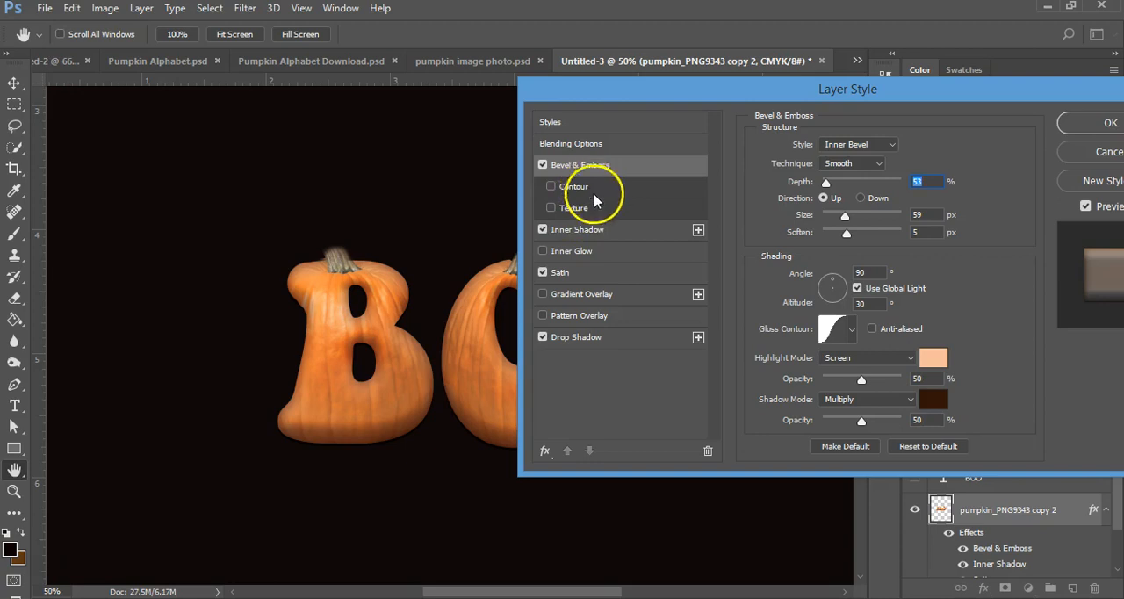
Step: Examine the Inner Shadow settings and its colour code, keeping the pasted colour
click(597, 231)
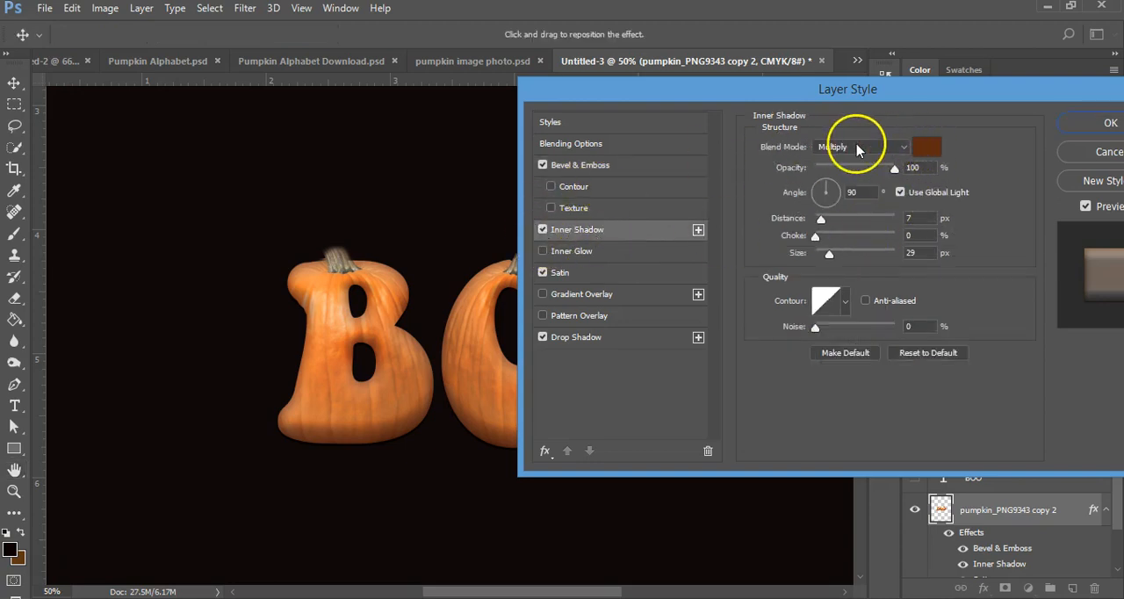
click(925, 146)
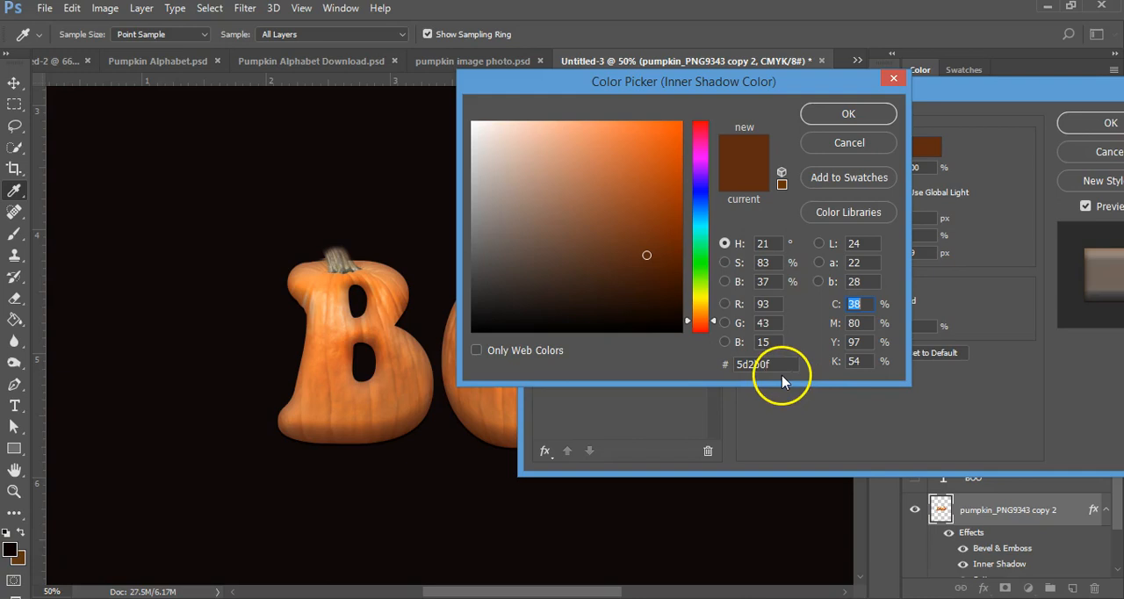
click(830, 114)
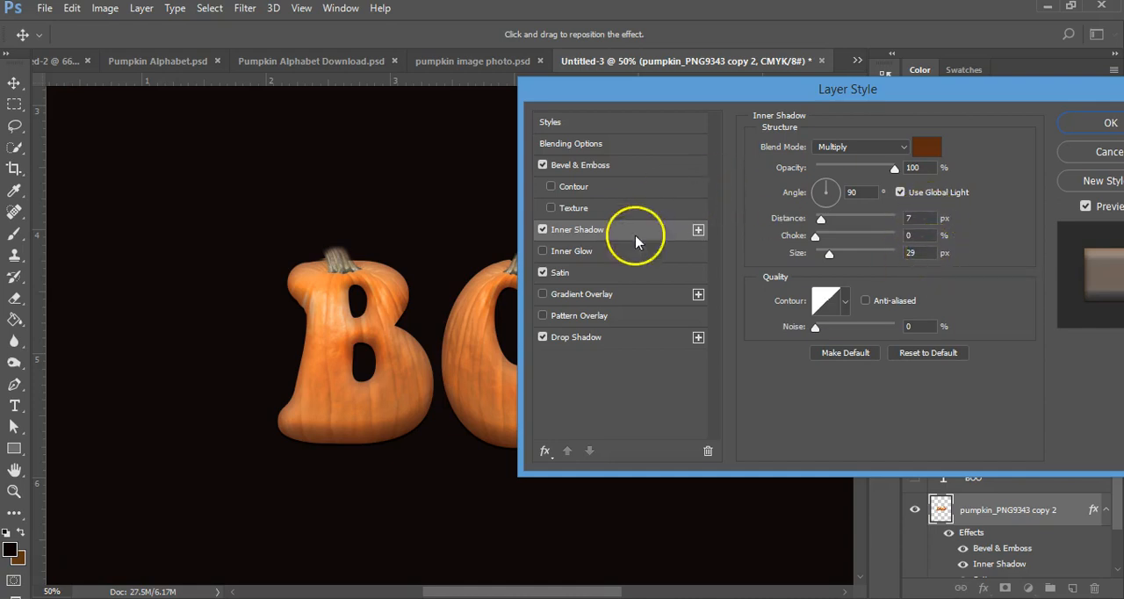
Step: Examine the Satin settings and colour, and compare the lettering with the Satin effect off and on
click(608, 272)
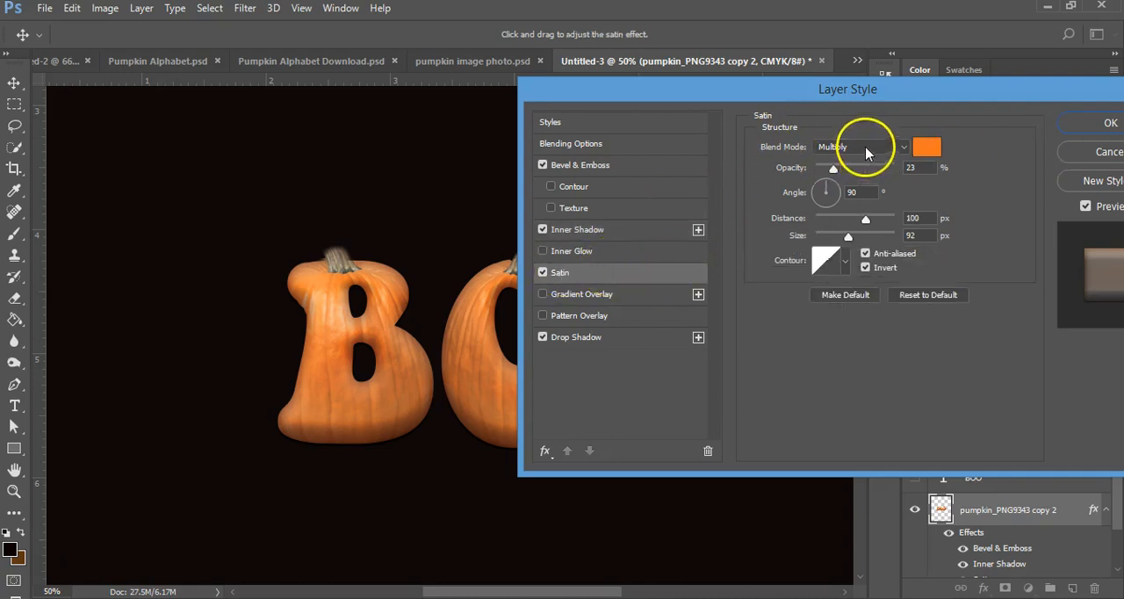
click(927, 147)
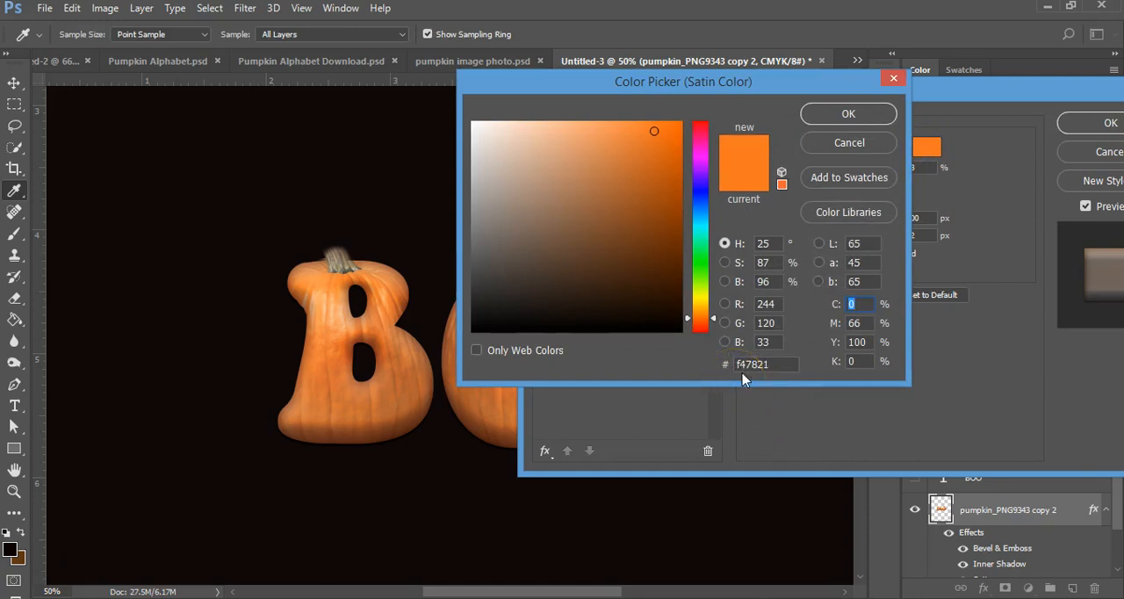
click(834, 114)
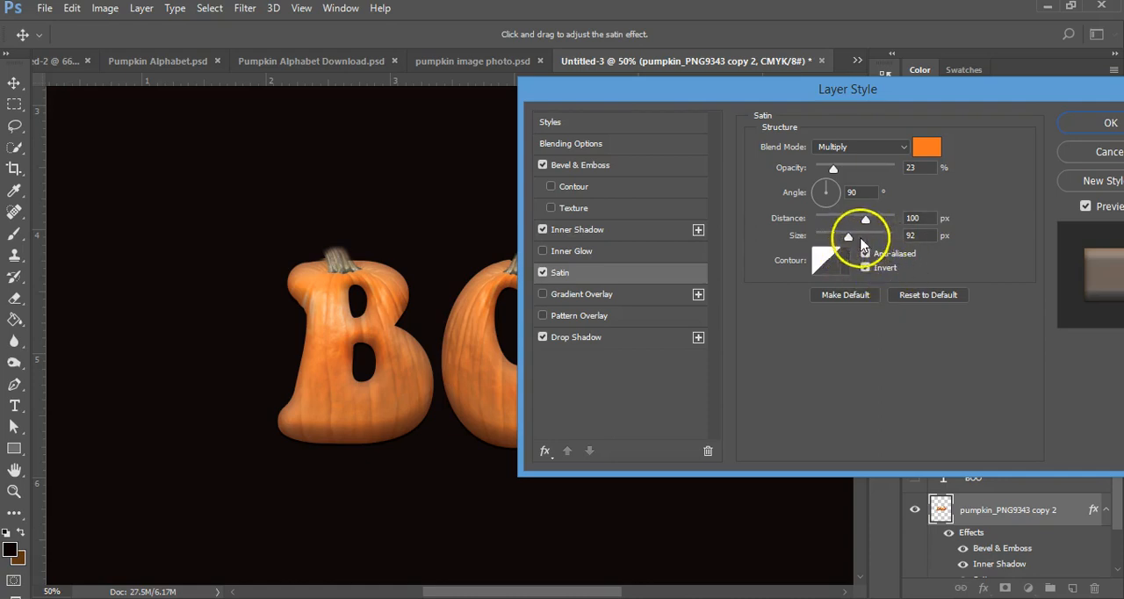
click(544, 274)
click(544, 274)
click(545, 274)
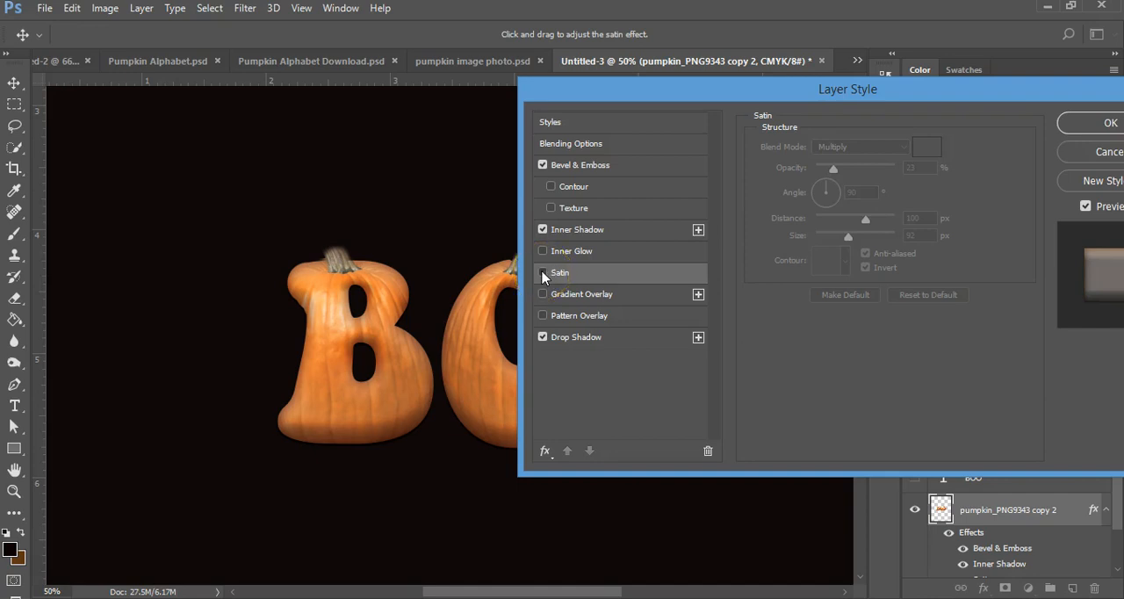
click(543, 273)
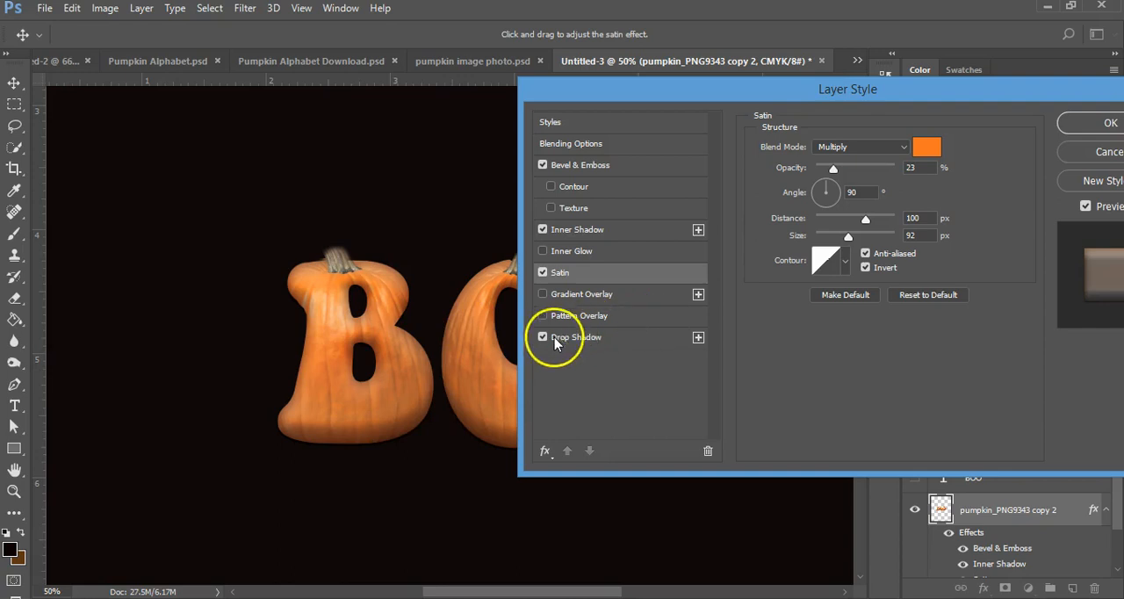
Step: Review the Drop Shadow settings and colour code, and apply the edited layer style to the pumpkin lettering
click(575, 339)
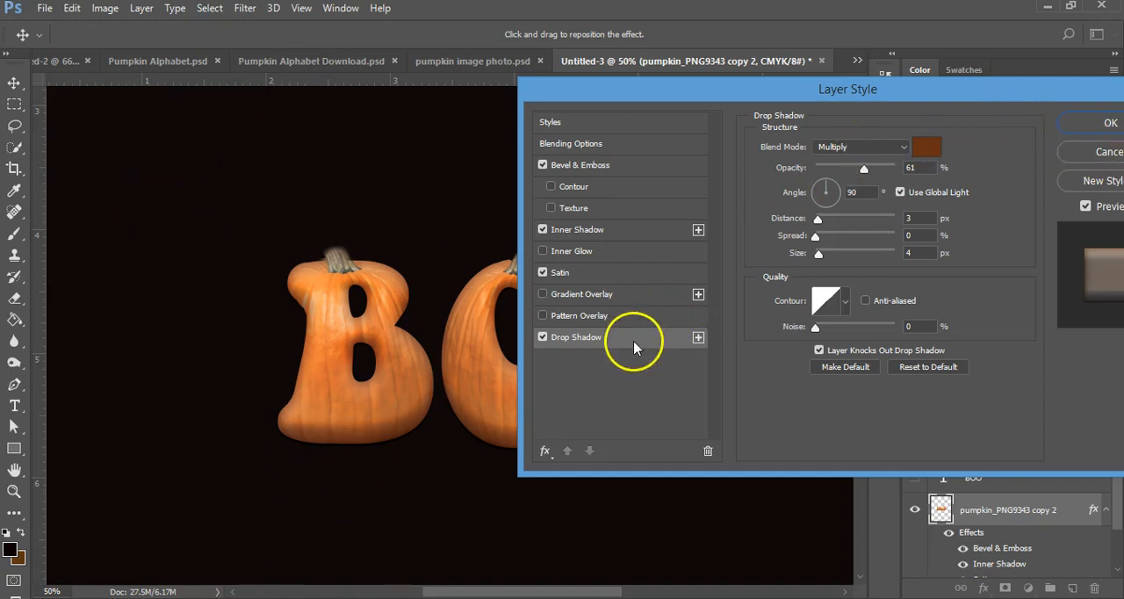
click(931, 146)
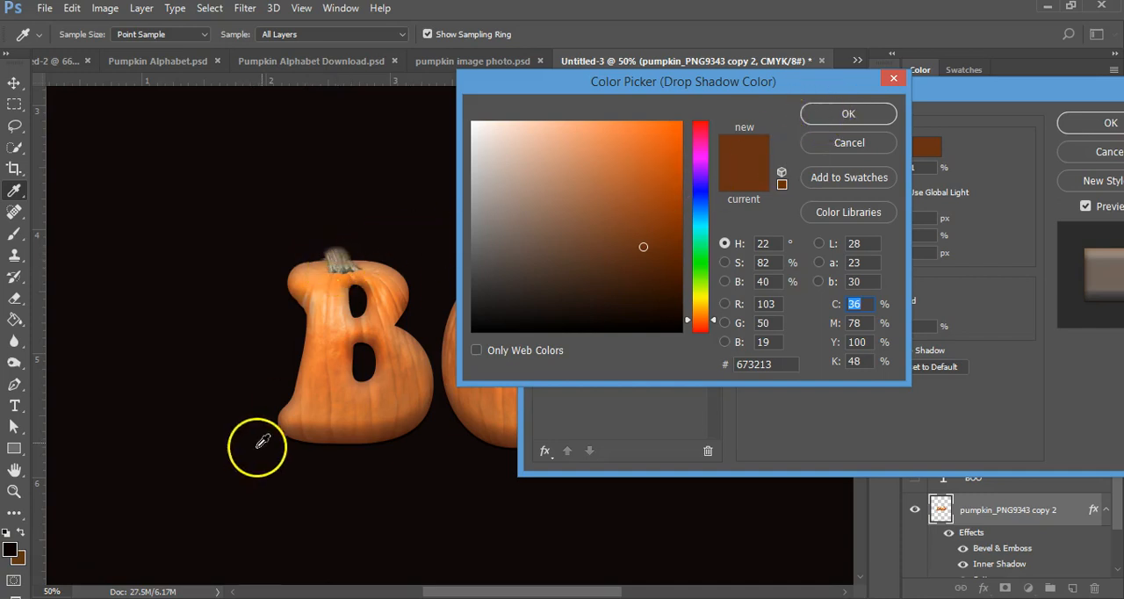
click(824, 114)
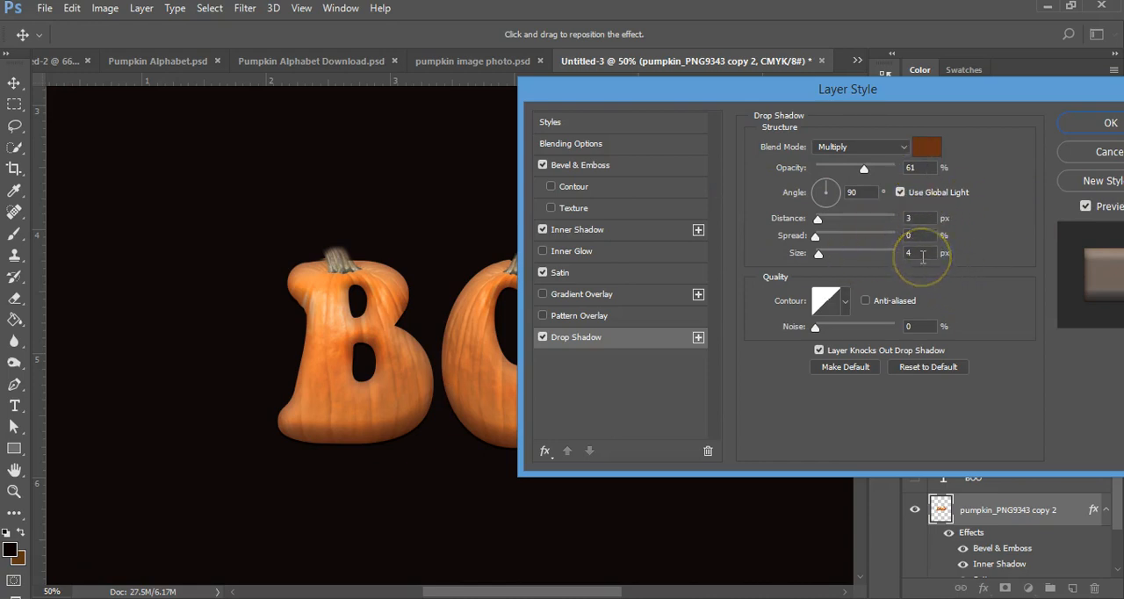
drag(869, 92, 569, 128)
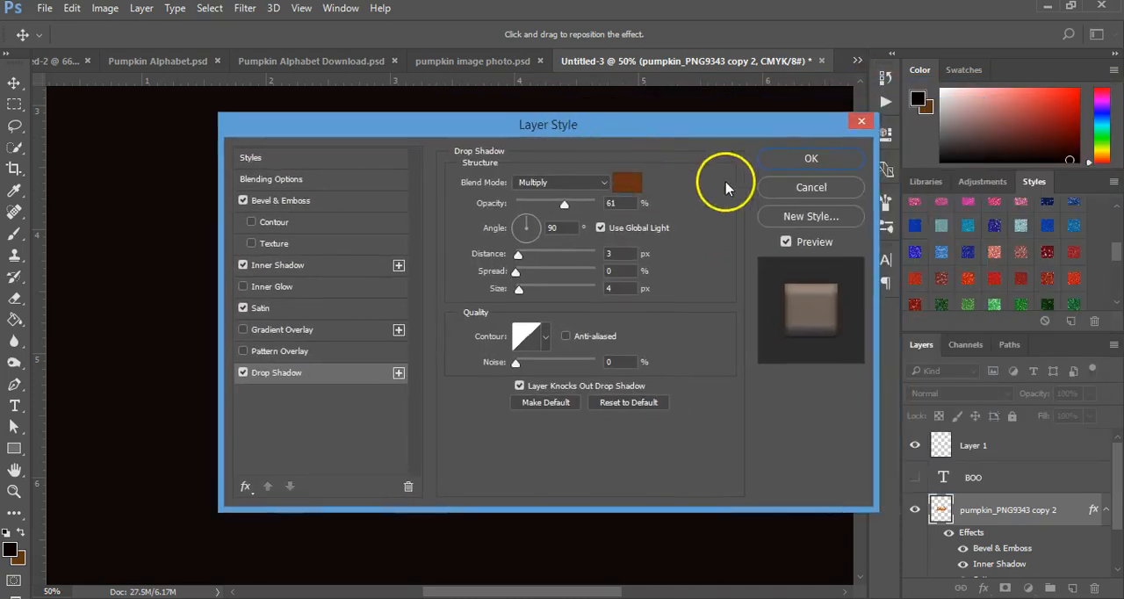
click(811, 158)
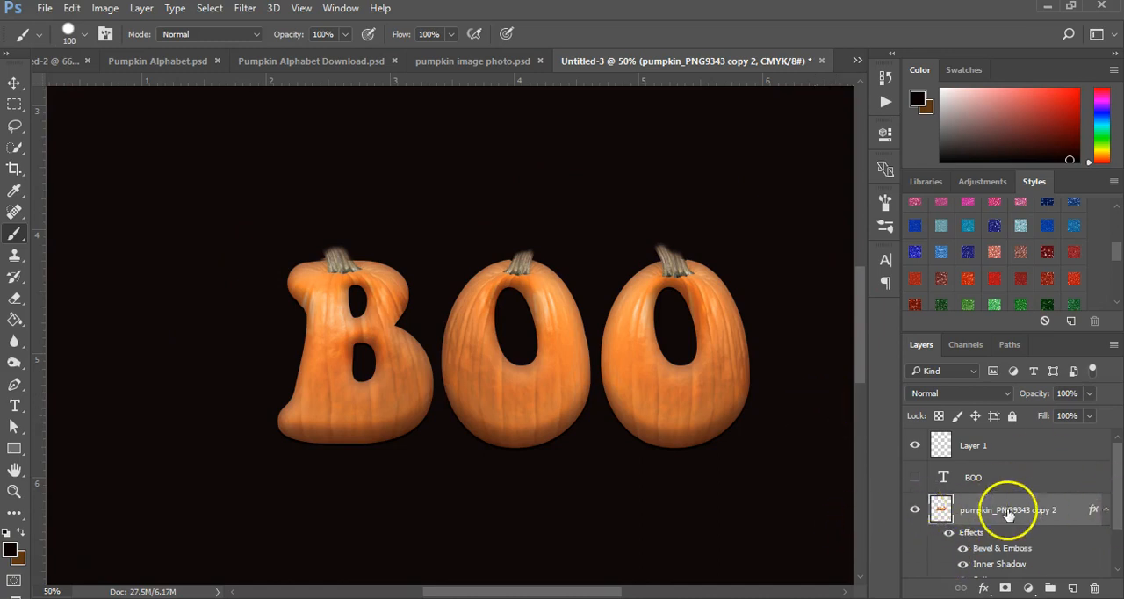
Step: Darken the edges of the two O's and the areas beneath their stems using a 30 px Burn tool, Midtones, 50% exposure
click(13, 362)
click(75, 363)
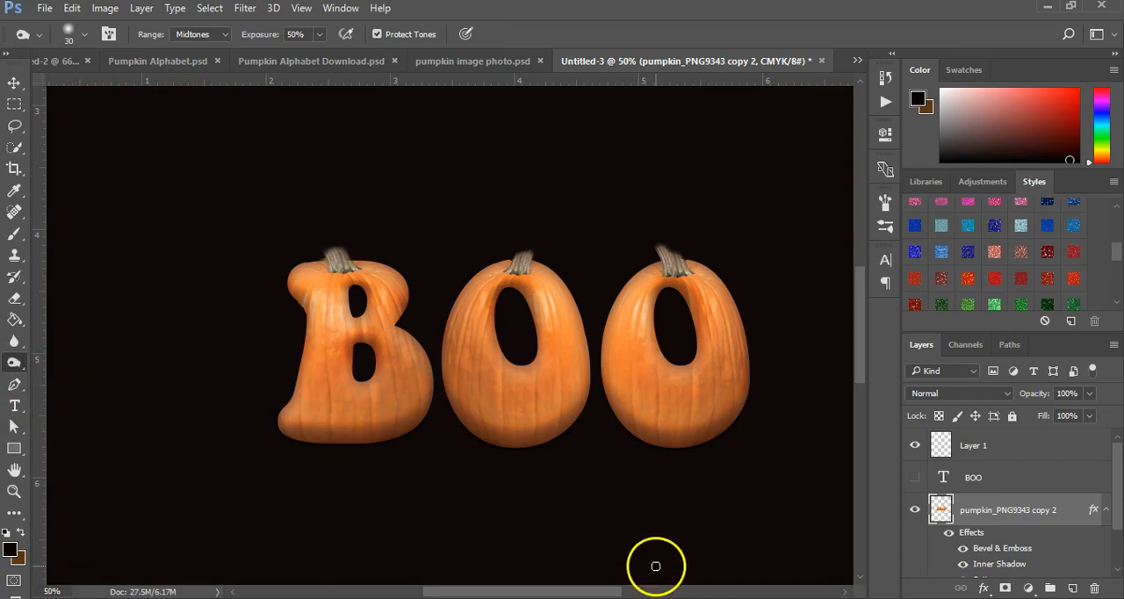
mouse_move(529, 444)
mouse_down()
mouse_move(513, 373)
mouse_move(512, 390)
mouse_move(502, 386)
mouse_move(511, 452)
mouse_move(554, 378)
mouse_move(560, 437)
mouse_up()
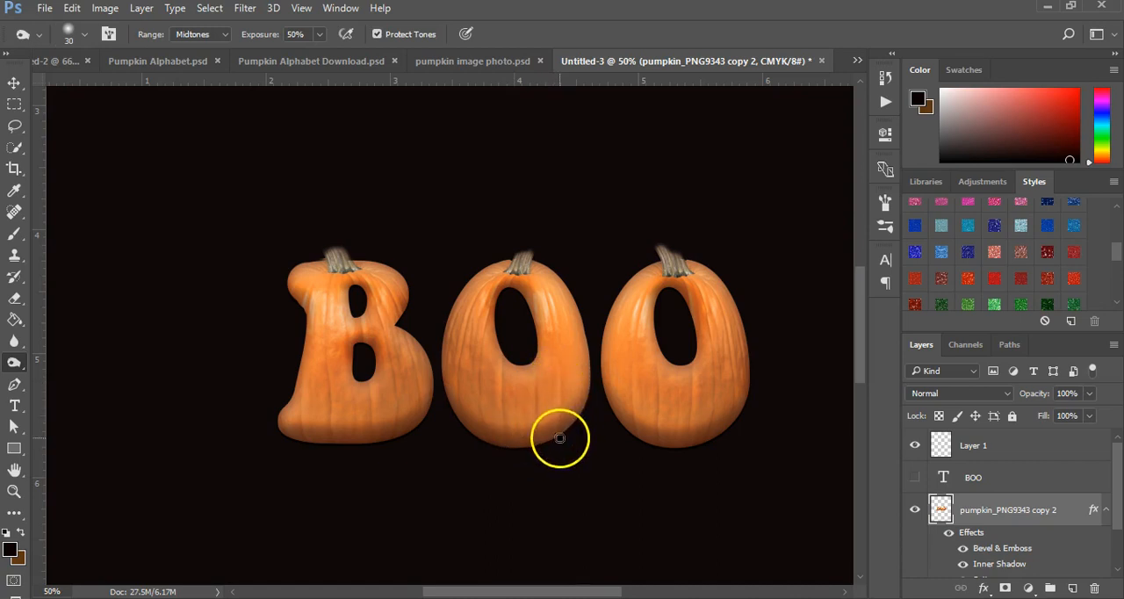
mouse_move(630, 396)
mouse_down()
mouse_move(657, 404)
mouse_move(652, 421)
mouse_move(670, 427)
mouse_move(691, 397)
mouse_move(682, 452)
mouse_move(717, 393)
mouse_move(718, 404)
mouse_move(670, 369)
mouse_move(662, 299)
mouse_move(685, 295)
mouse_move(649, 289)
mouse_move(672, 290)
mouse_move(703, 316)
mouse_move(693, 306)
mouse_up()
mouse_move(513, 273)
mouse_down()
mouse_move(513, 301)
mouse_move(538, 319)
mouse_move(564, 421)
mouse_move(562, 392)
mouse_move(566, 443)
mouse_move(460, 302)
mouse_move(489, 286)
mouse_move(474, 334)
mouse_move(325, 289)
mouse_move(377, 271)
mouse_move(411, 316)
mouse_move(334, 268)
mouse_move(489, 270)
mouse_move(515, 258)
mouse_move(534, 269)
mouse_move(542, 251)
mouse_move(714, 292)
mouse_move(693, 271)
mouse_move(677, 279)
mouse_up()
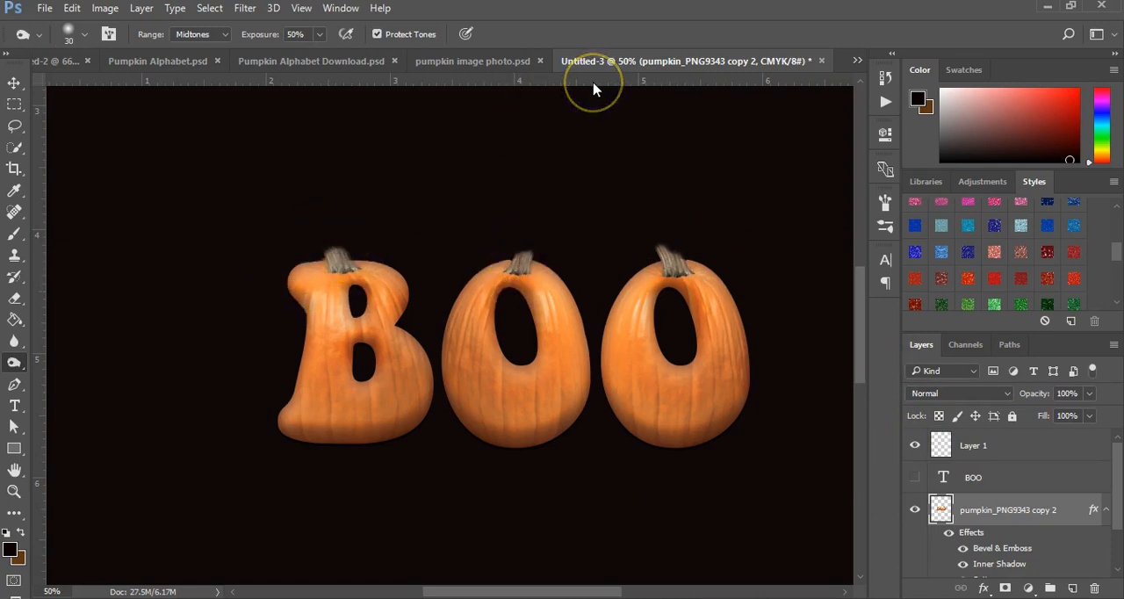
Step: View the Pumpkin lettering in the pumpkin image photo document for comparison and return to the BOO document
click(428, 60)
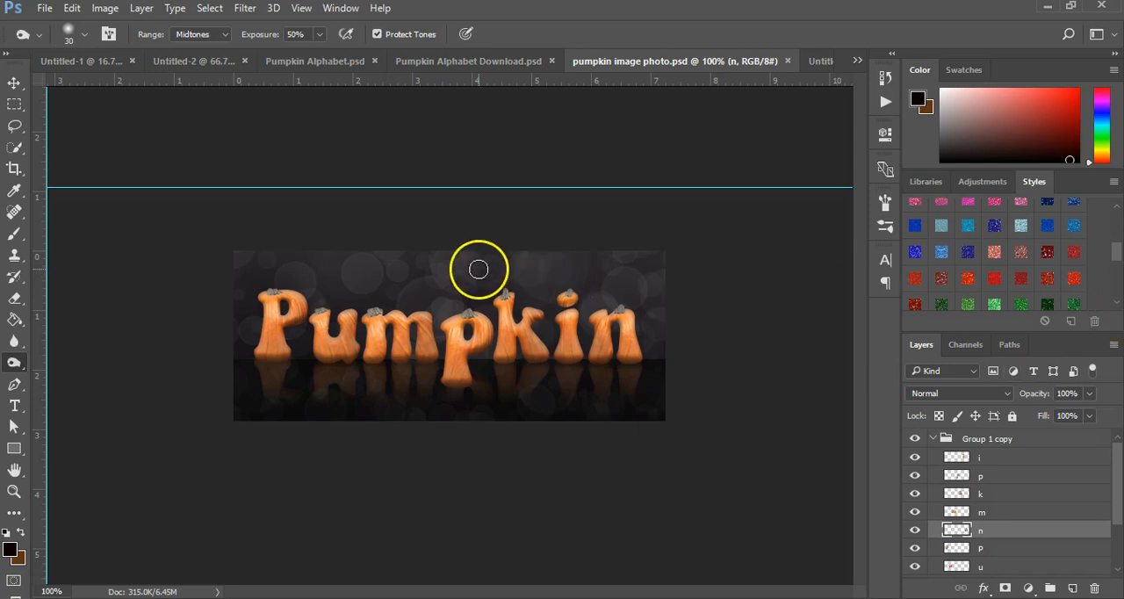
click(815, 62)
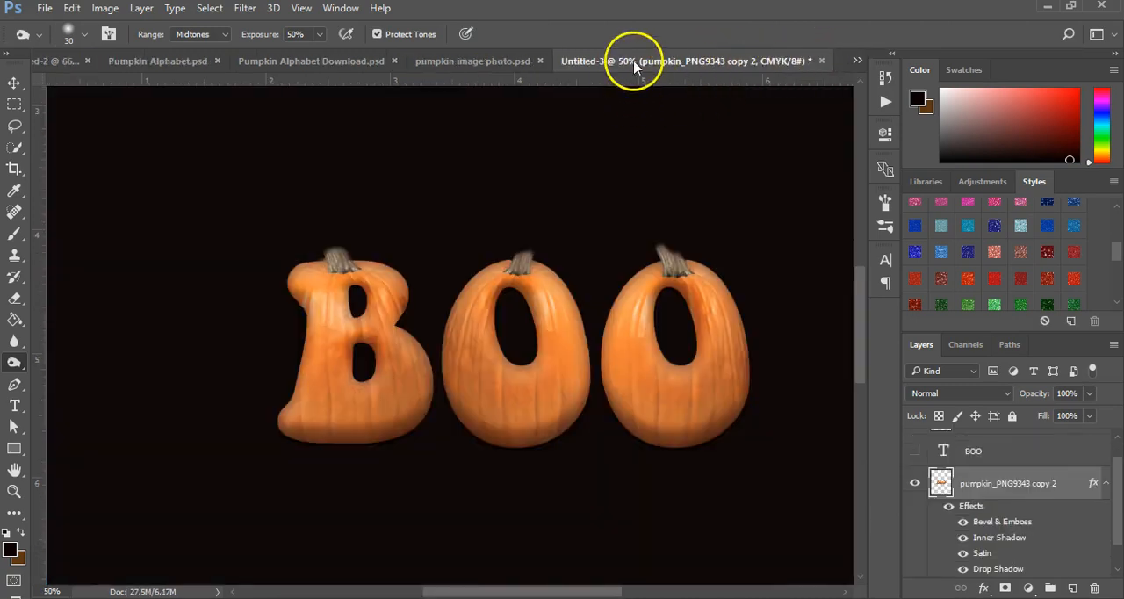